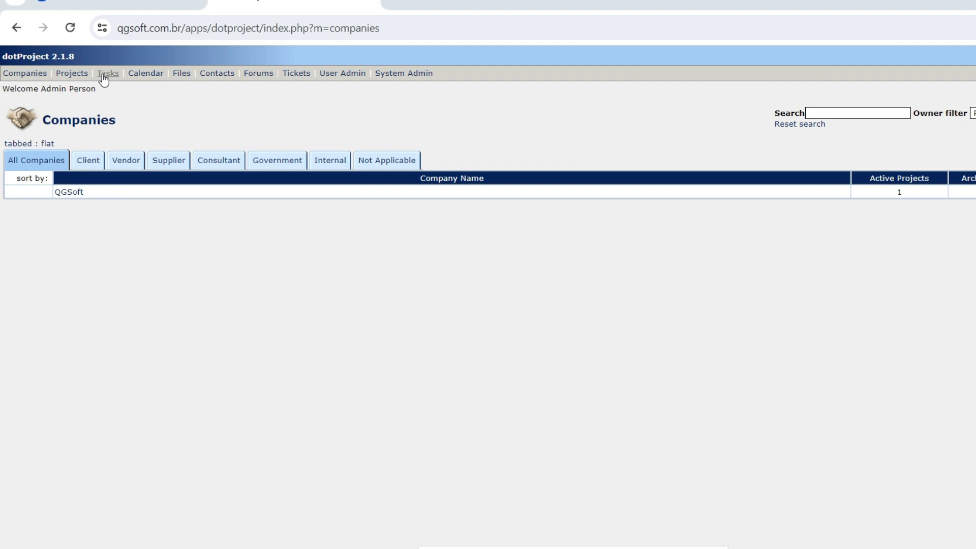
- Bring the 'Use case project' notes up beside the dotProject Companies list
key(alt+Tab)
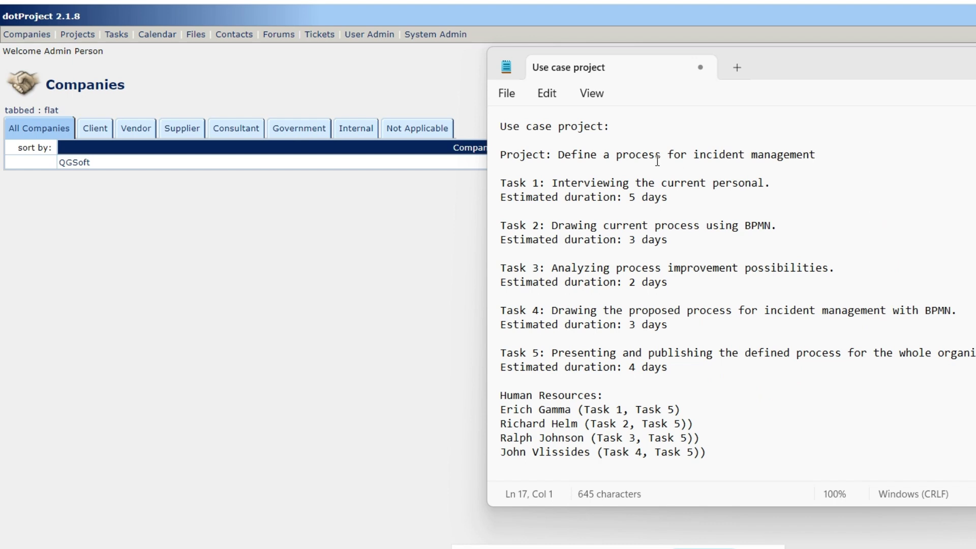
- Review the incident-management project and task durations in the notes, then return to dotProject's Companies page
drag(680, 157, 809, 157)
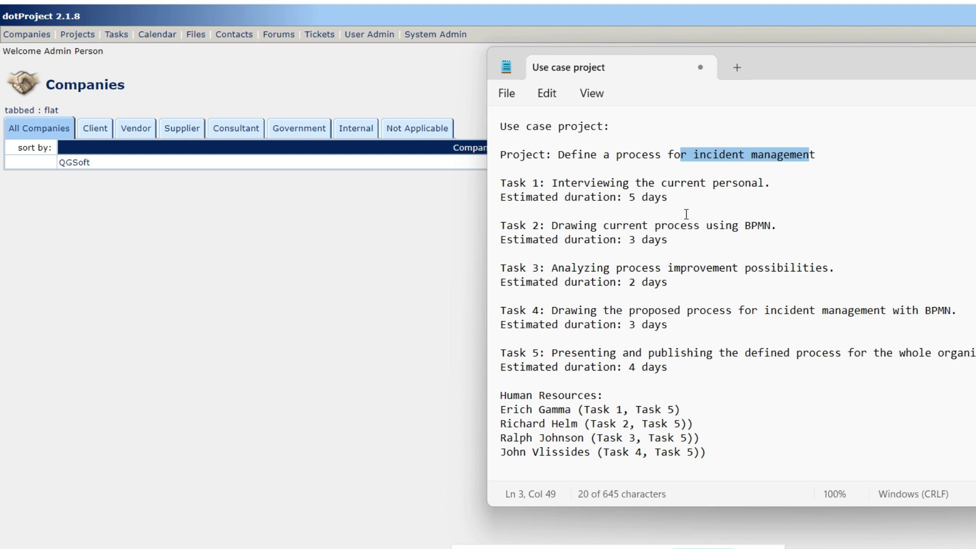
double_click(654, 197)
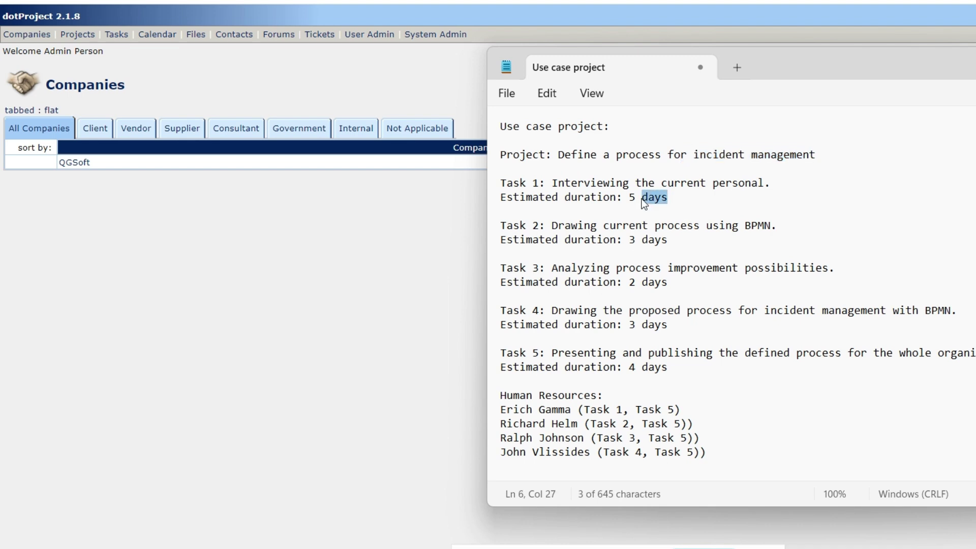
click(663, 240)
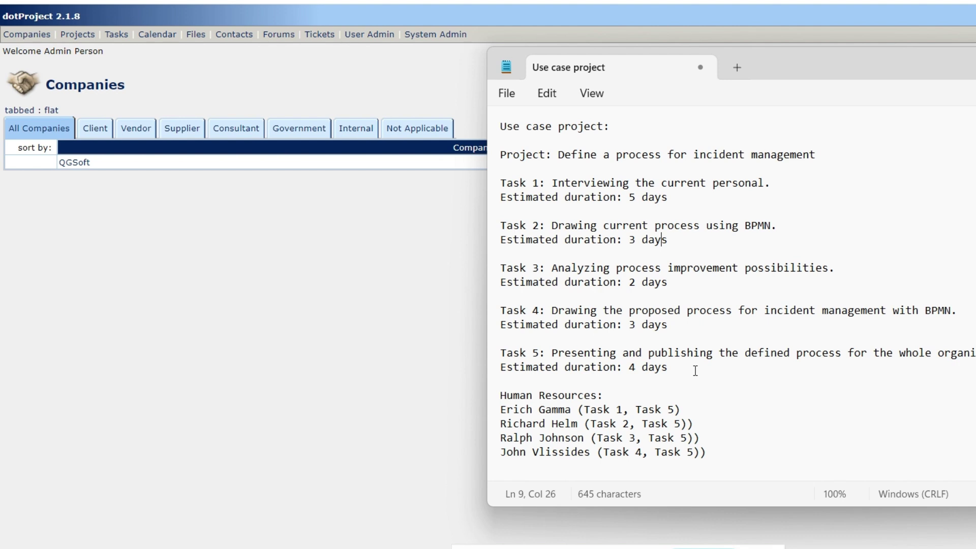
click(711, 525)
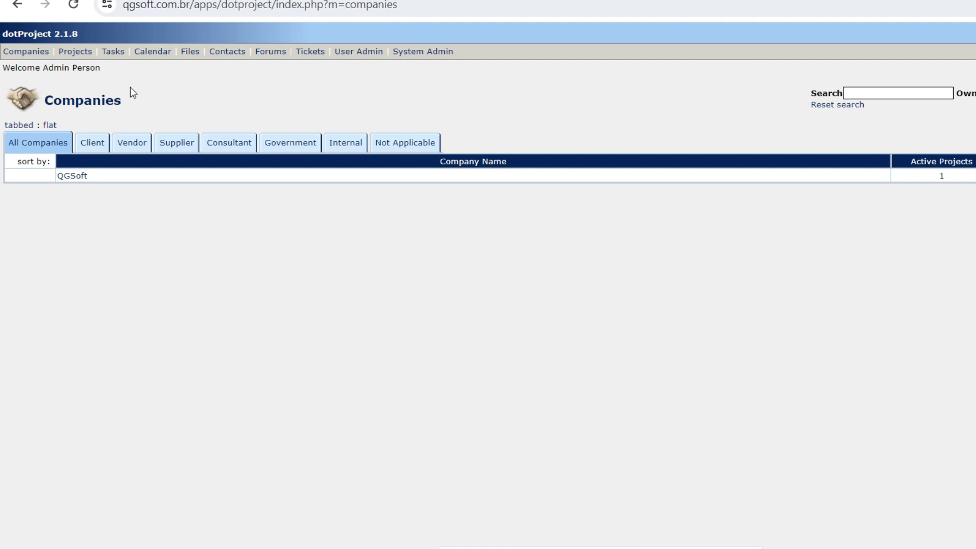
- Start a new project named 'Define a process for incident management', pasted from the notes
click(90, 53)
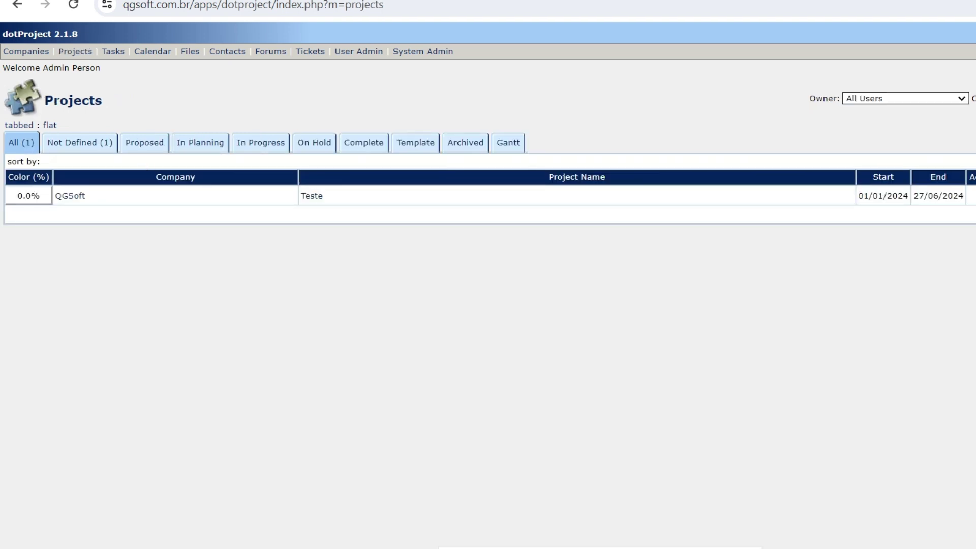
click(973, 99)
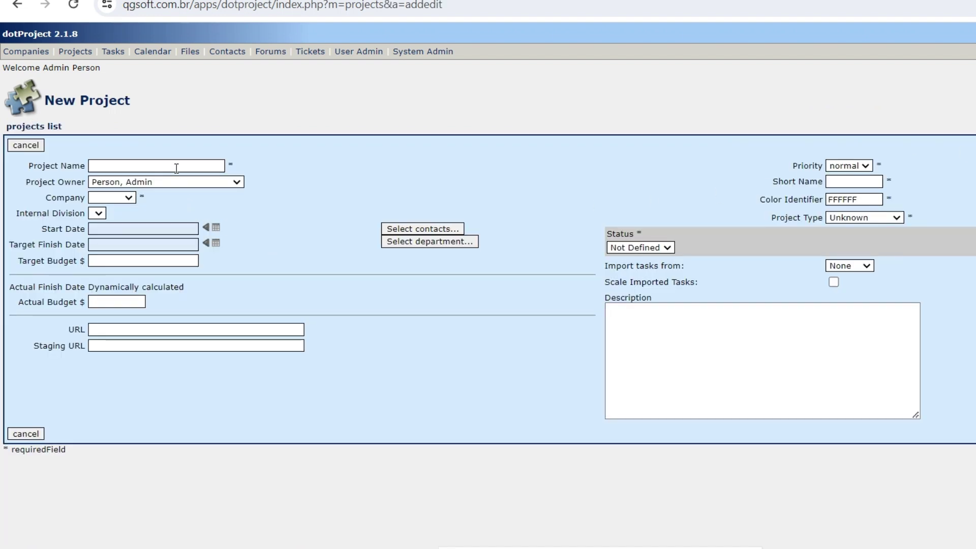
click(176, 167)
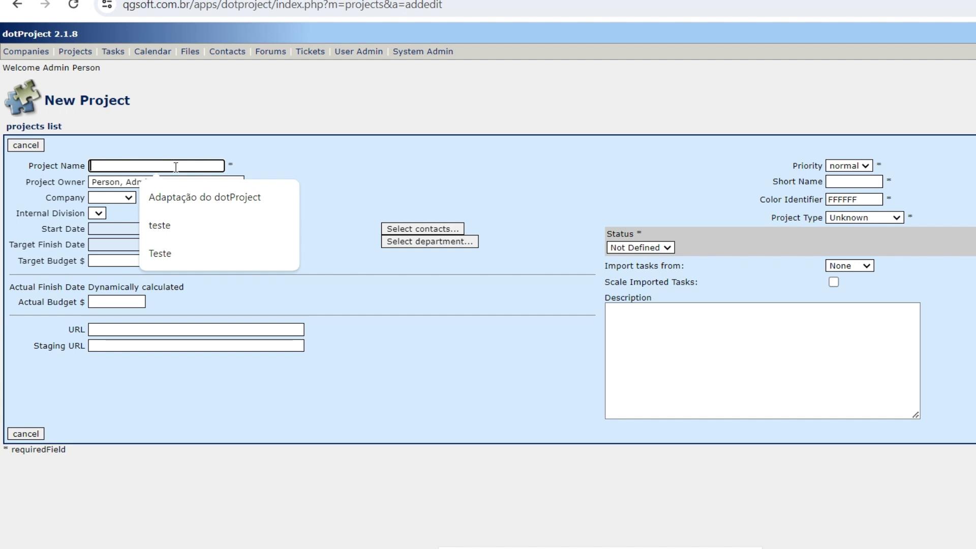
text(Define a process for incident management)
click(260, 151)
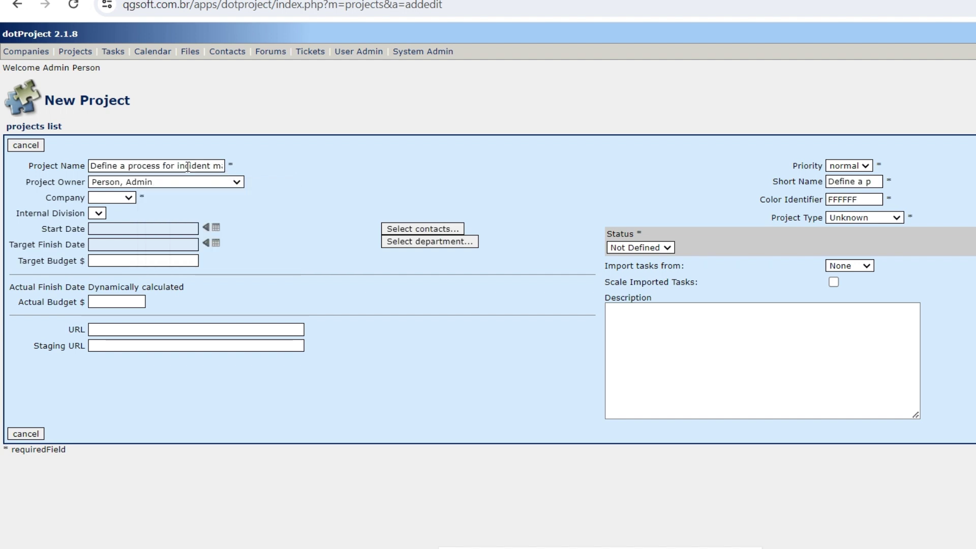
drag(186, 166, 175, 166)
drag(11, 163, 24, 162)
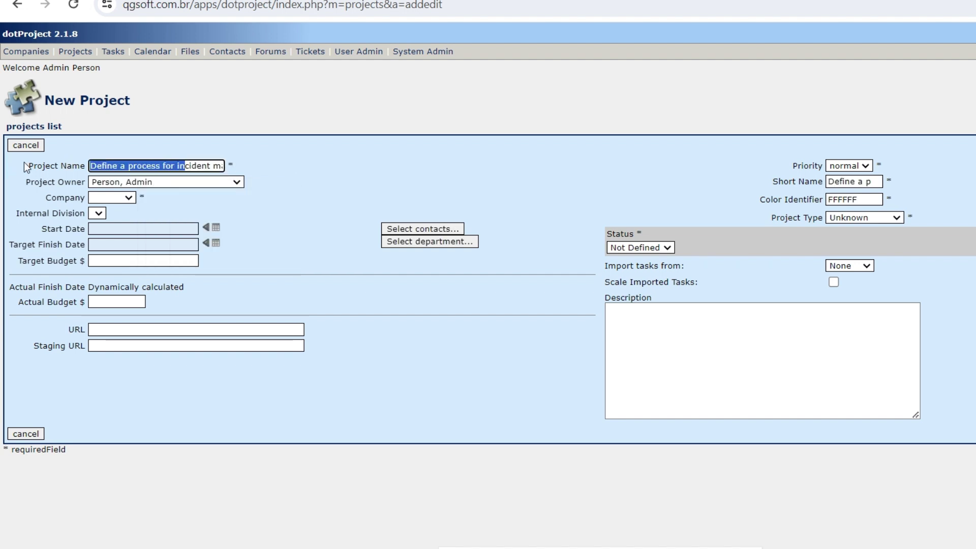
click(142, 166)
drag(156, 166, 271, 168)
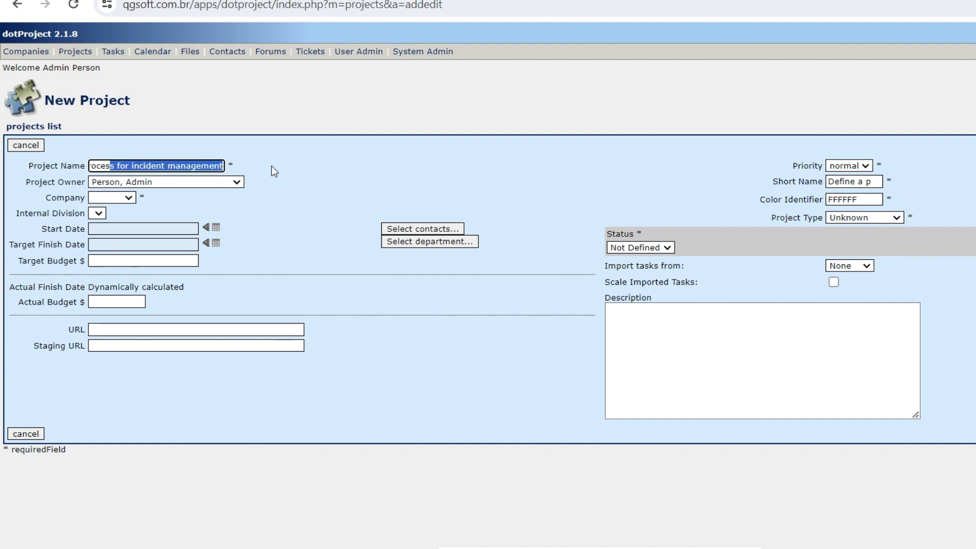
- Set company QGSoft, short name INCIDENT, type Operative, status In Planning, and save the project
click(128, 197)
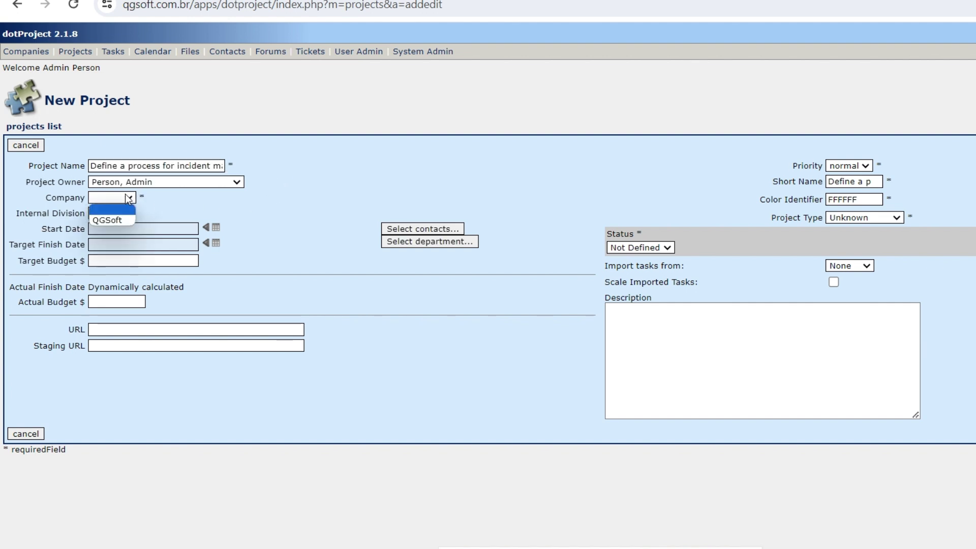
click(124, 220)
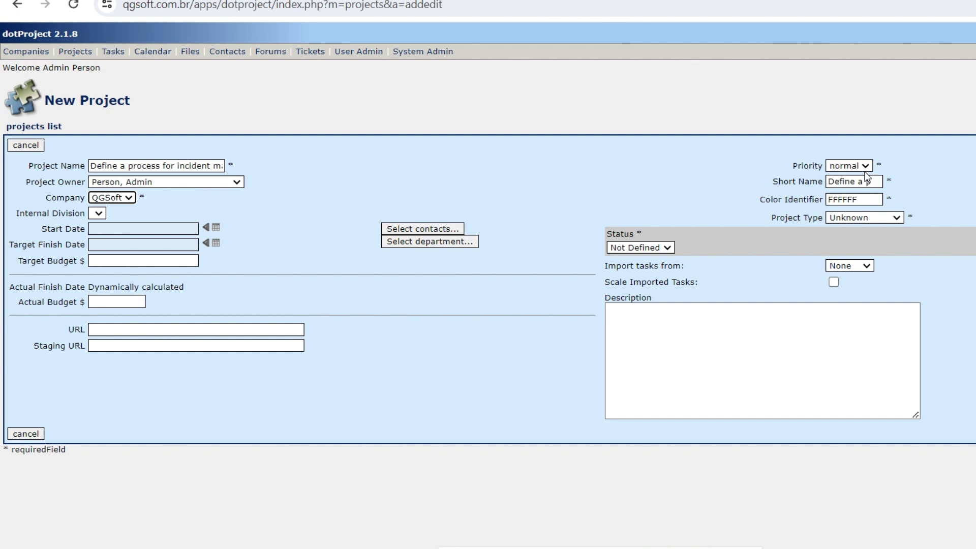
drag(869, 181, 770, 182)
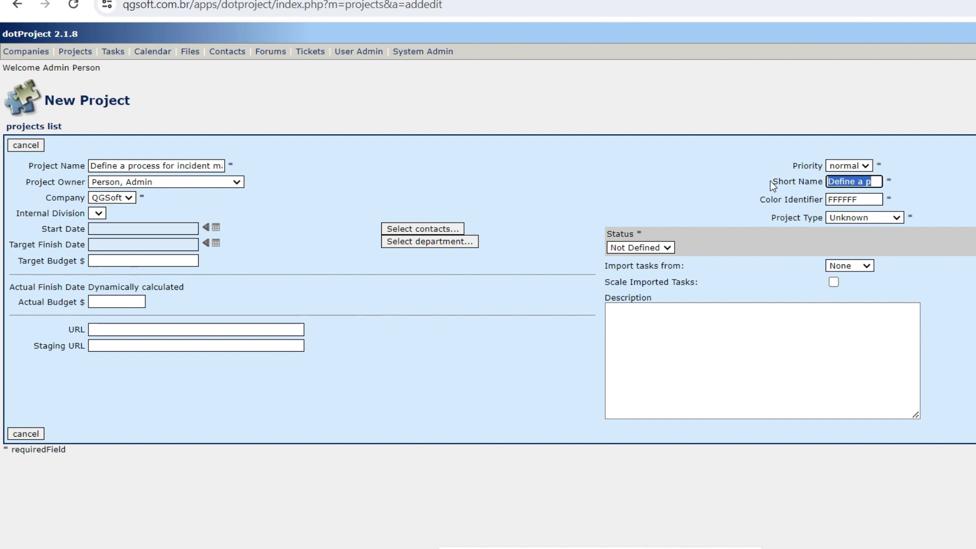
text(INCI)
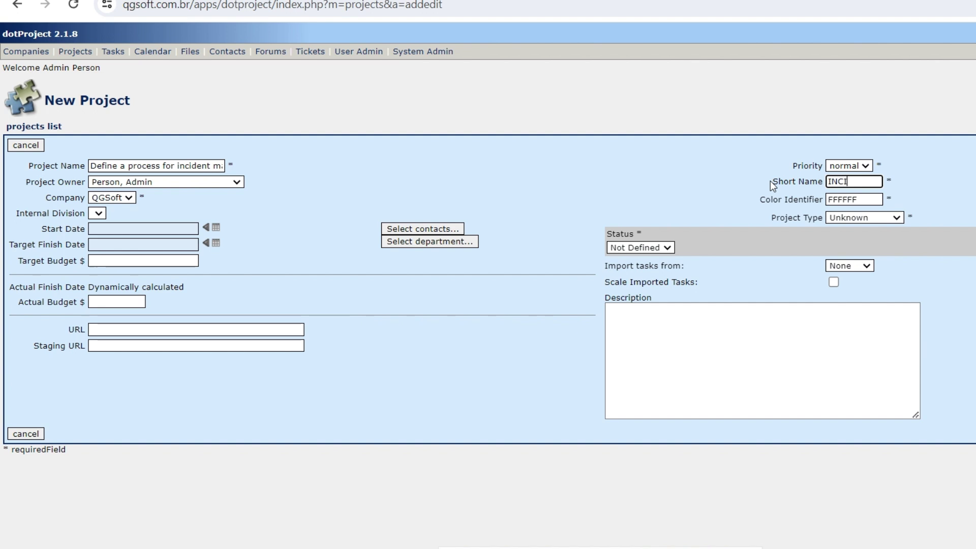
text(DENT)
click(851, 215)
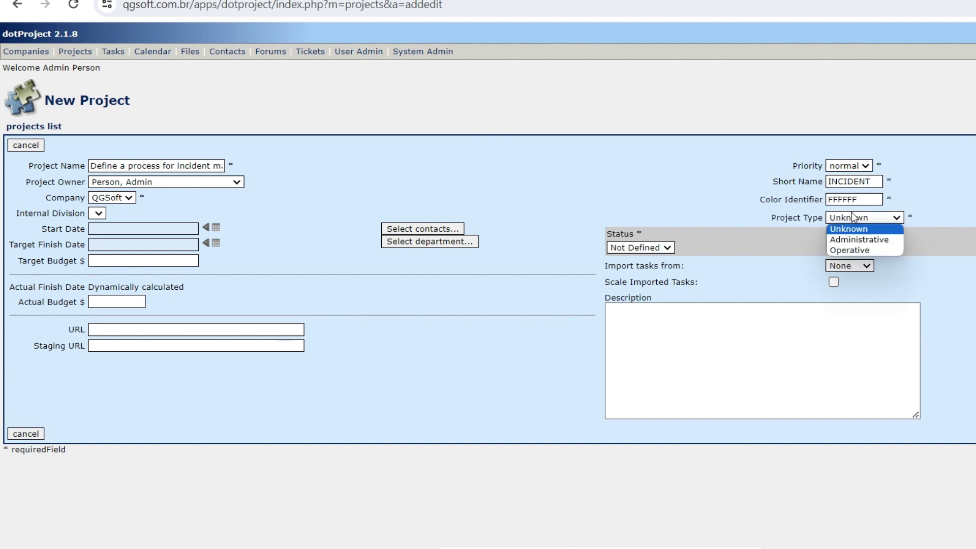
click(849, 251)
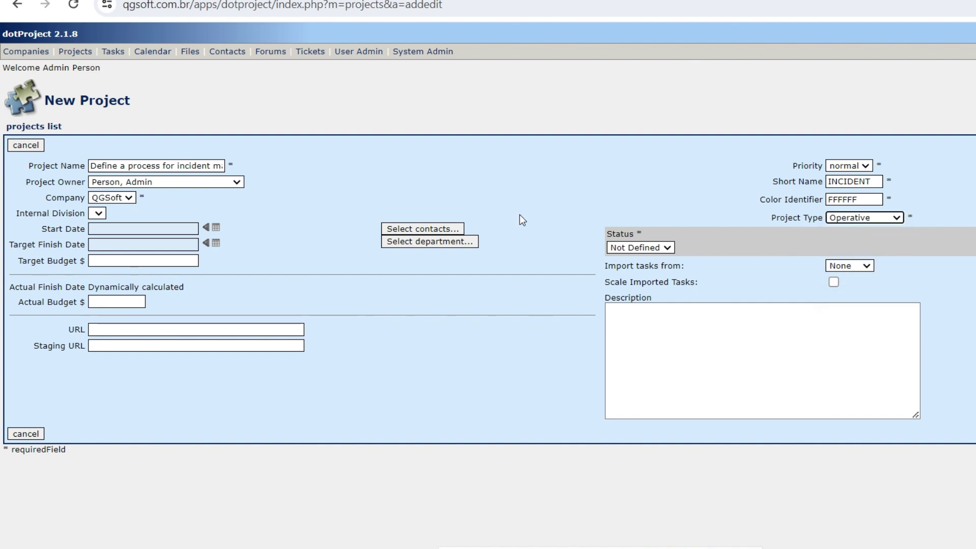
click(670, 247)
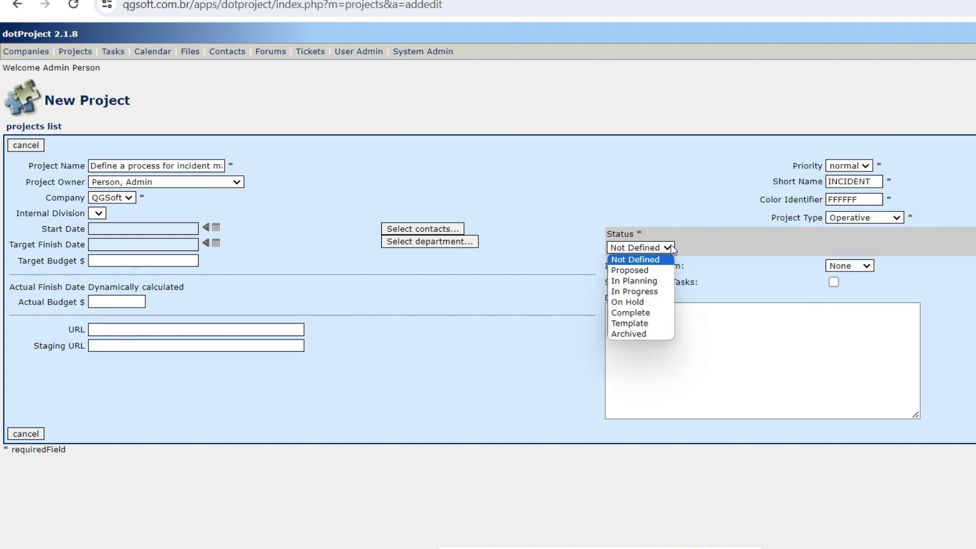
click(659, 280)
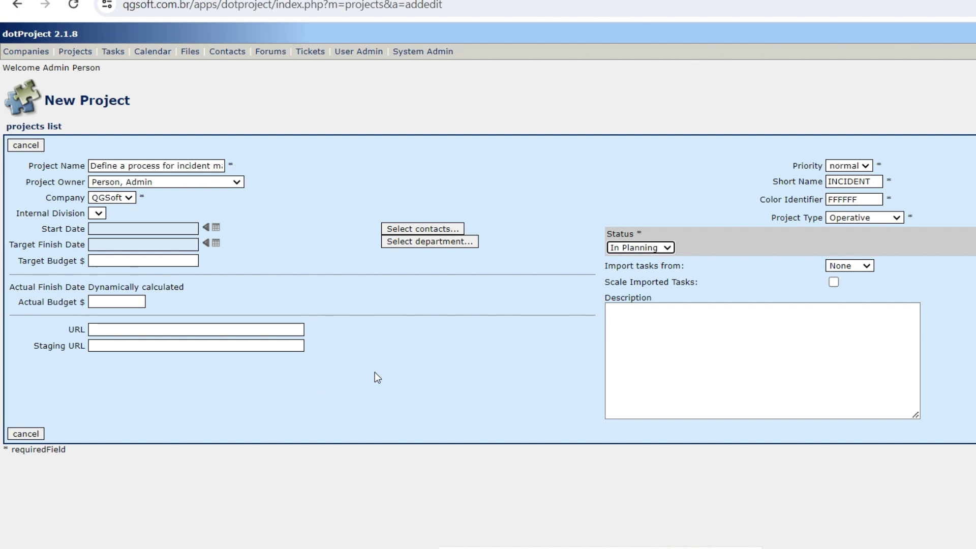
key(Return)
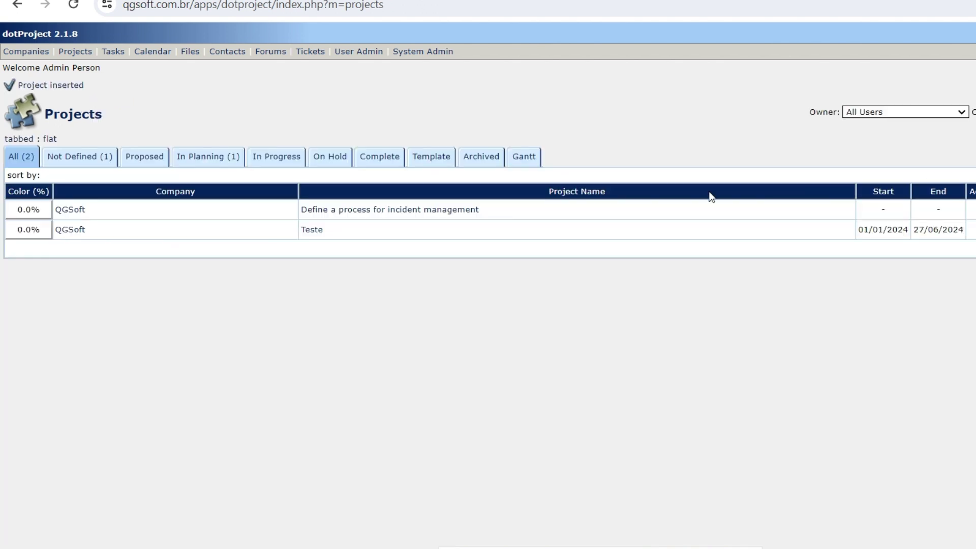
- Check the Tasks list, then open 'Define a process for incident management' from the Projects list
drag(507, 213, 295, 202)
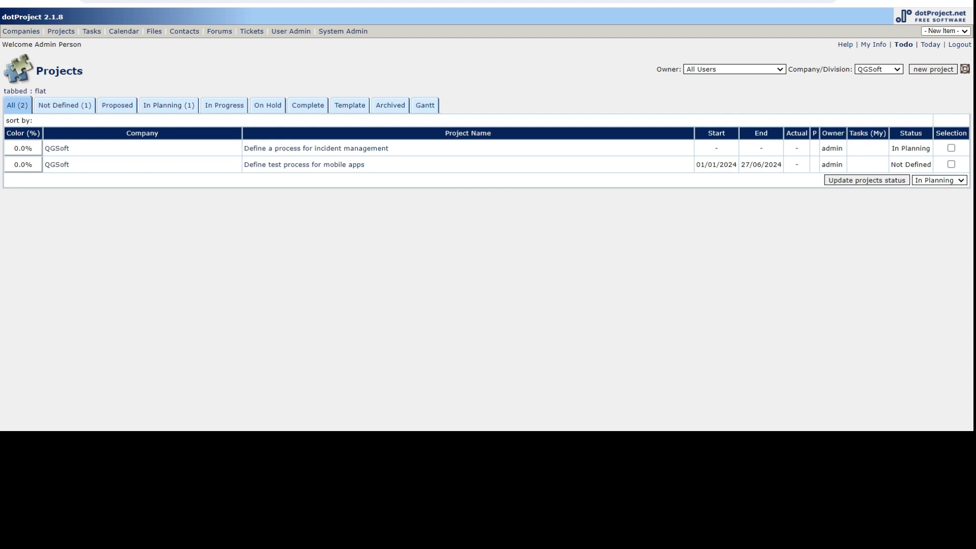
click(92, 32)
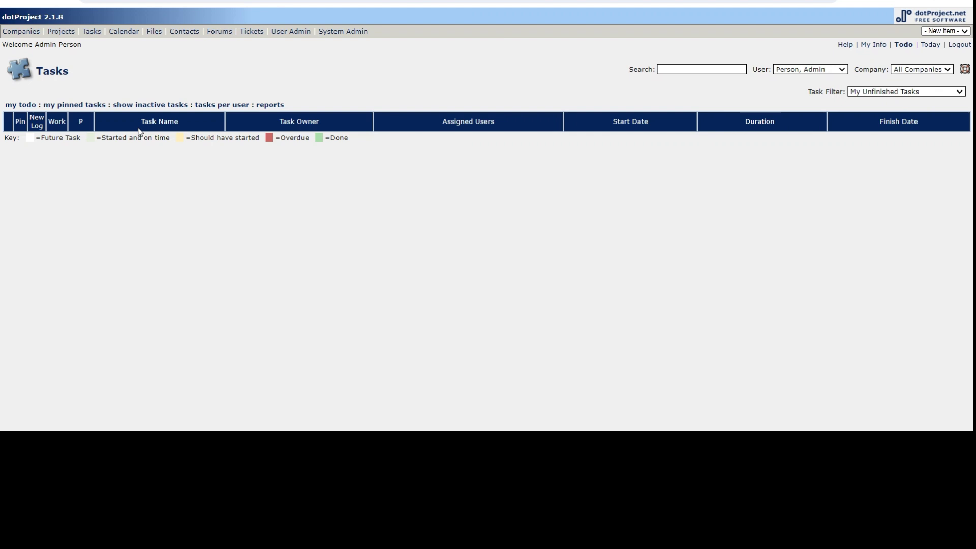
click(65, 32)
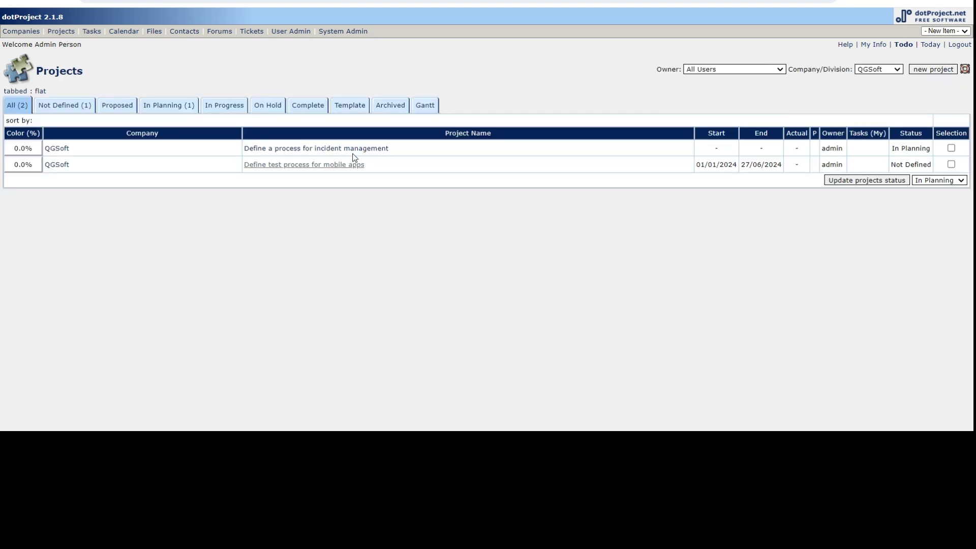
click(355, 154)
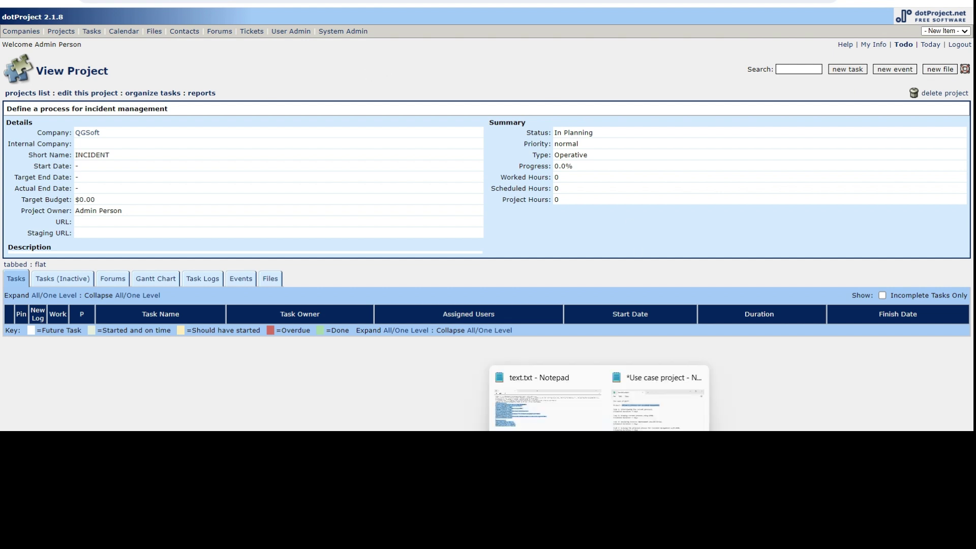
- Copy the Task 1 name from the use-case notes and minimize Notepad
click(660, 401)
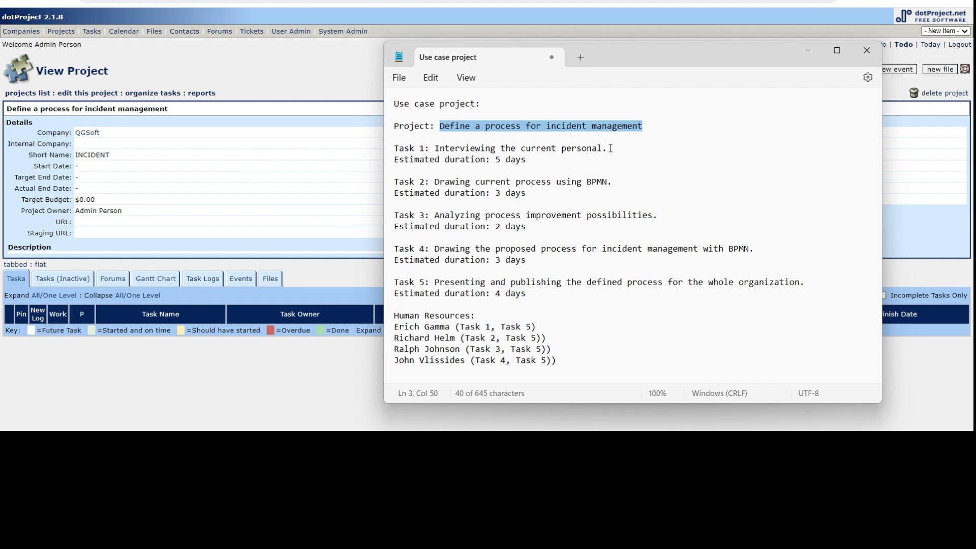
drag(607, 148, 434, 149)
key(ctrl+c)
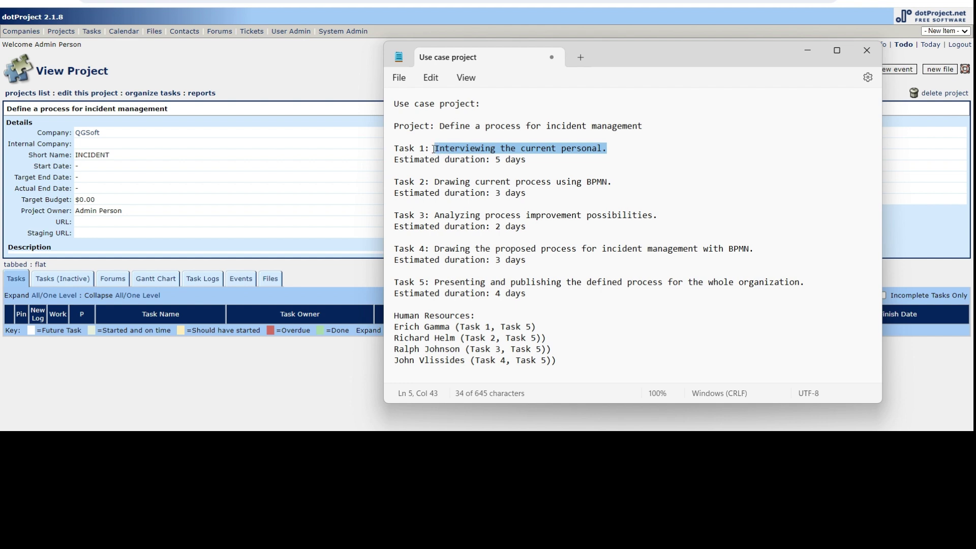
click(808, 52)
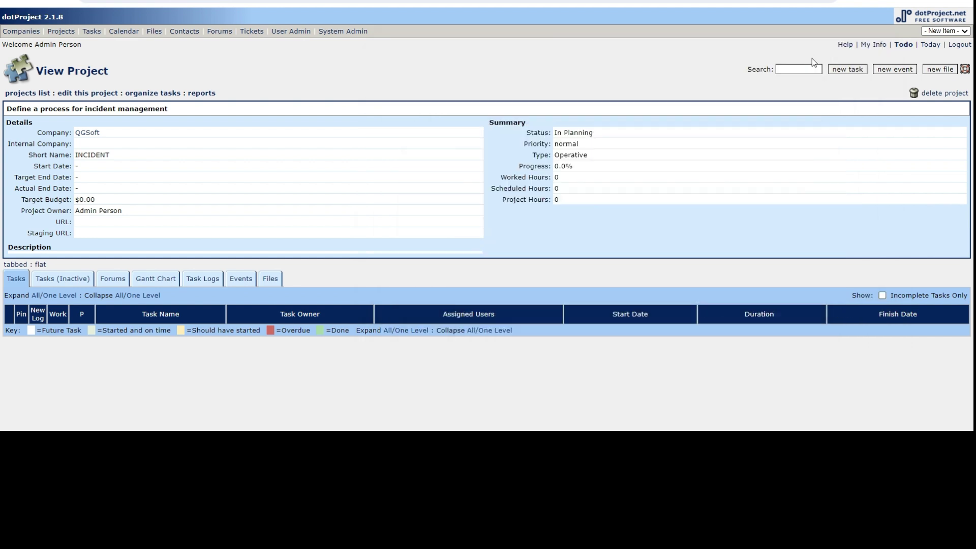
- Start a new task named 'Interviewing the current personal' without the trailing period
click(847, 71)
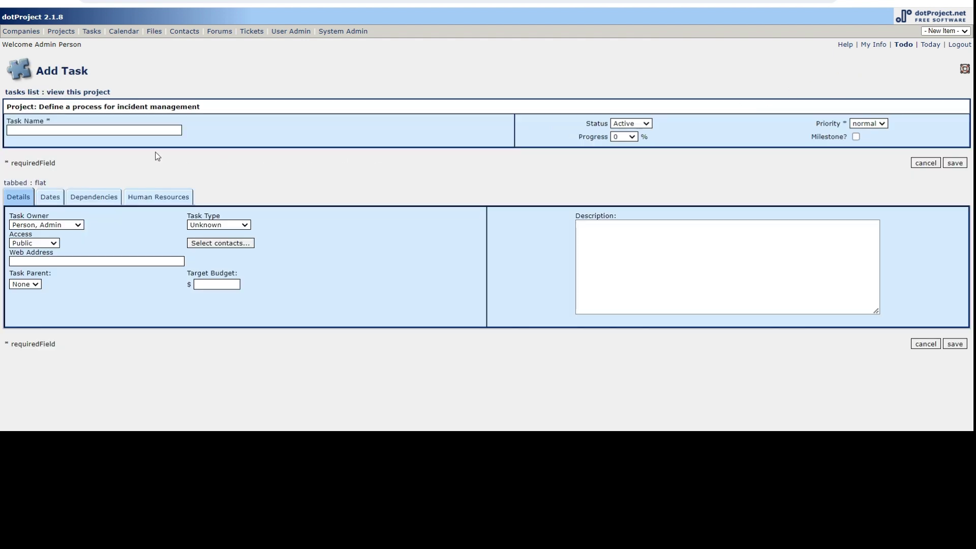
click(65, 131)
key(ctrl+v)
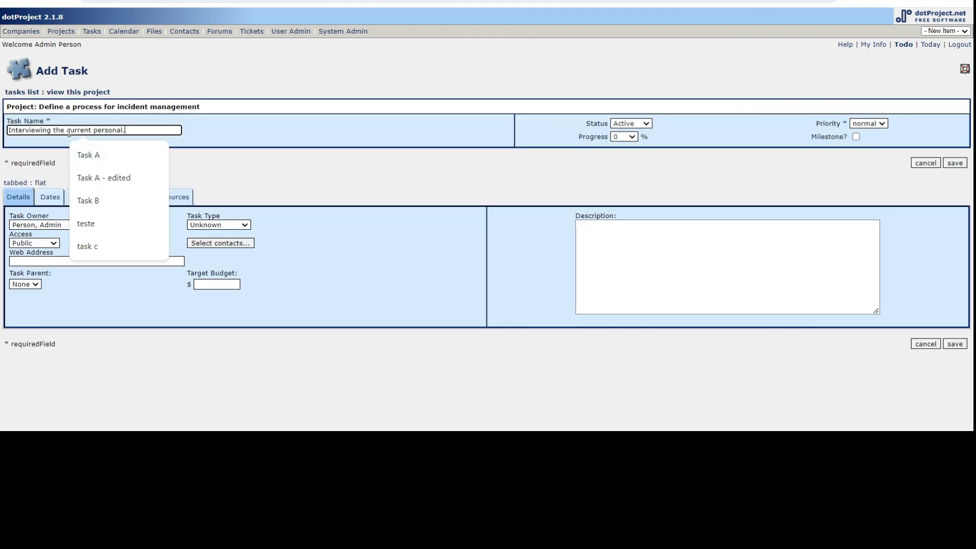
key(BackSpace)
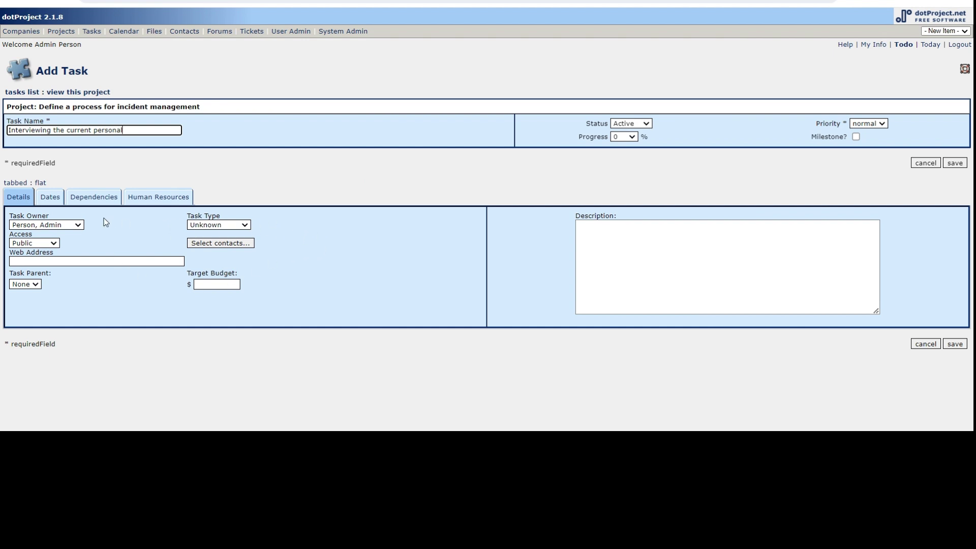
- Give the task a 5-day duration with calculated finish date, type Administrative, and save it
click(49, 198)
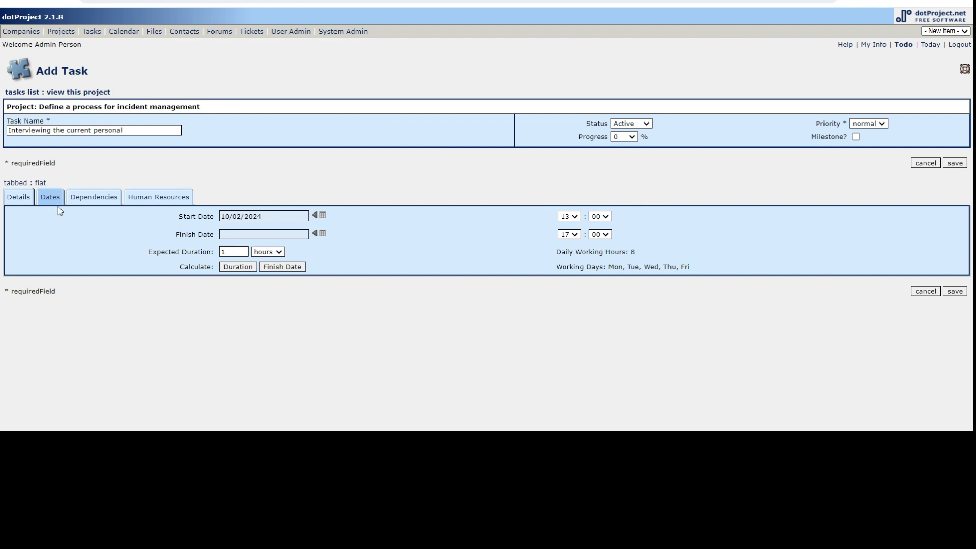
click(266, 251)
click(267, 270)
drag(227, 251, 214, 251)
text(5)
click(281, 267)
click(18, 197)
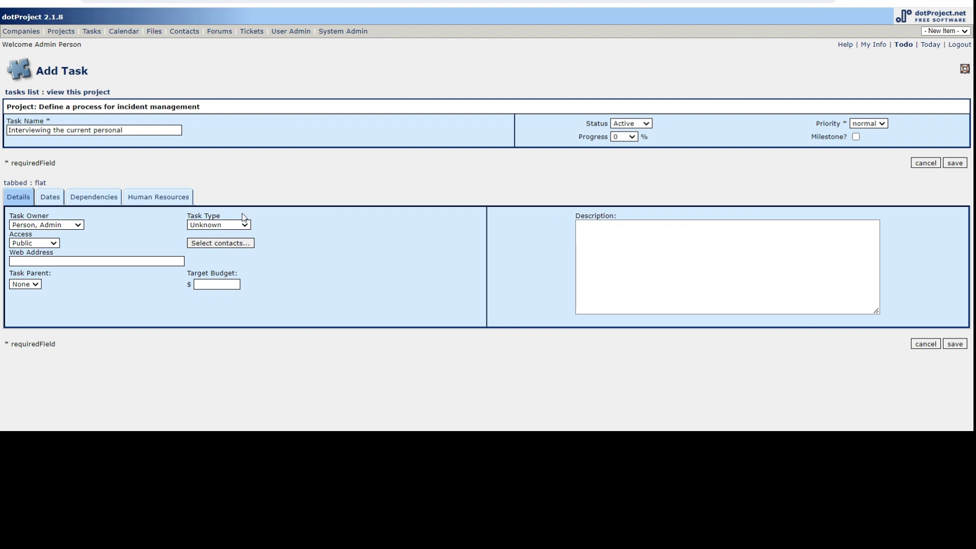
click(216, 225)
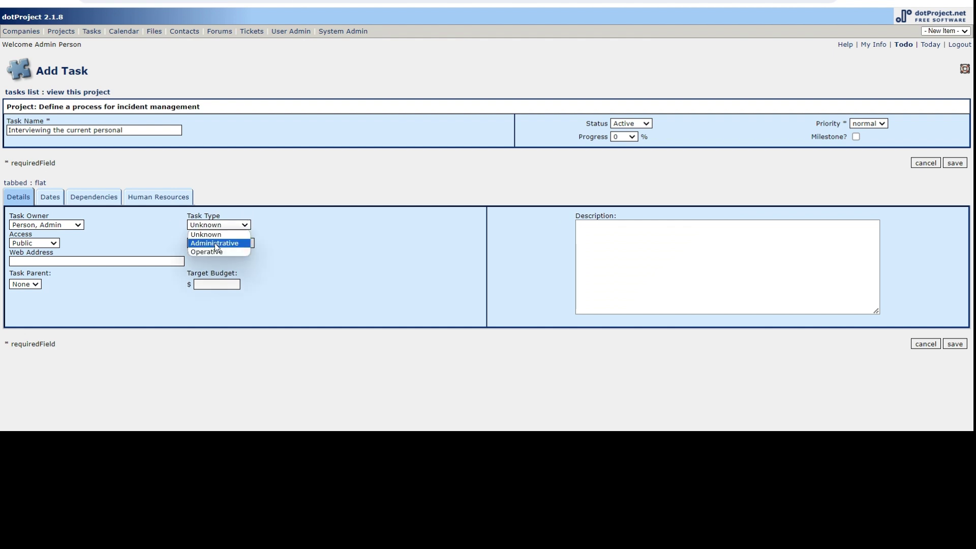
click(214, 243)
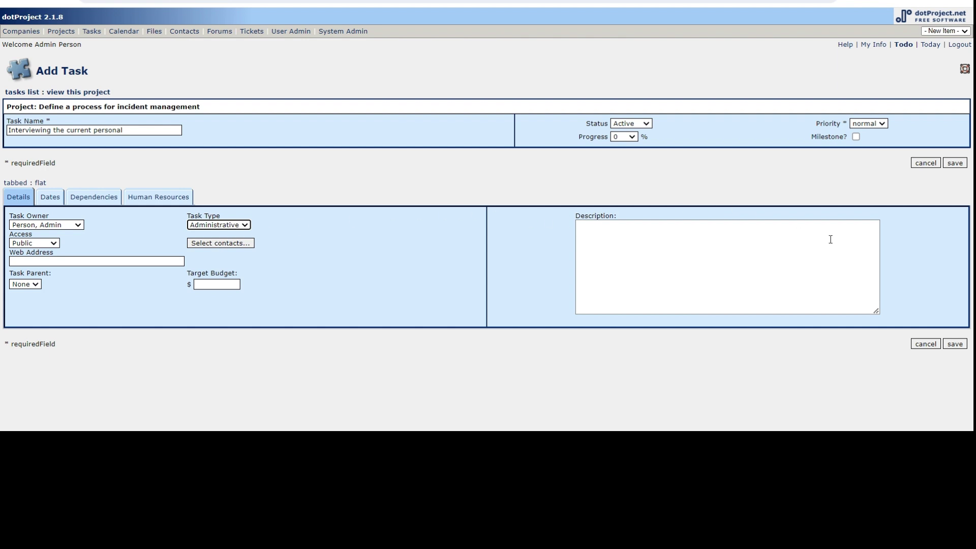
click(955, 348)
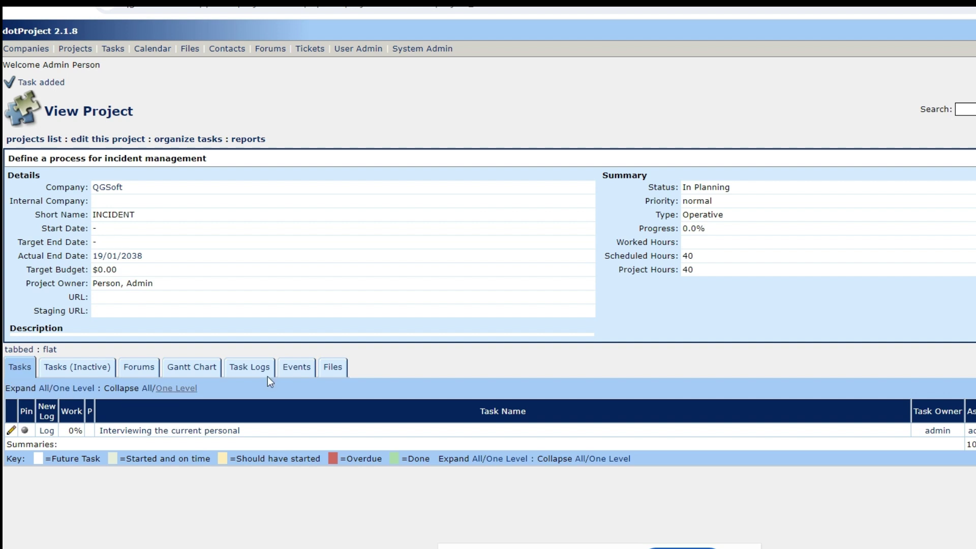
- Review the Gantt chart showing all five tasks, 07/02–28/02/2024, totalling 144 hours
click(205, 371)
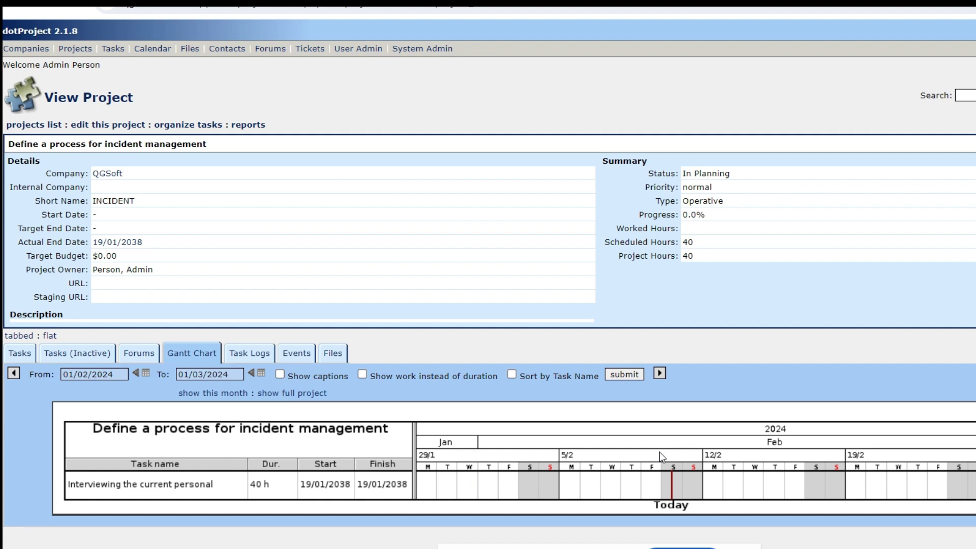
mouse_move(653, 544)
click(659, 500)
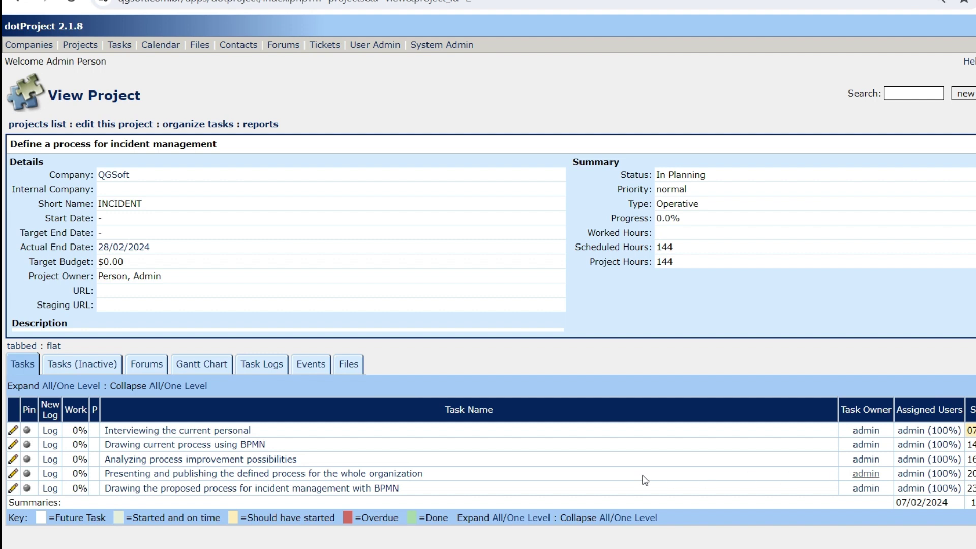
click(212, 367)
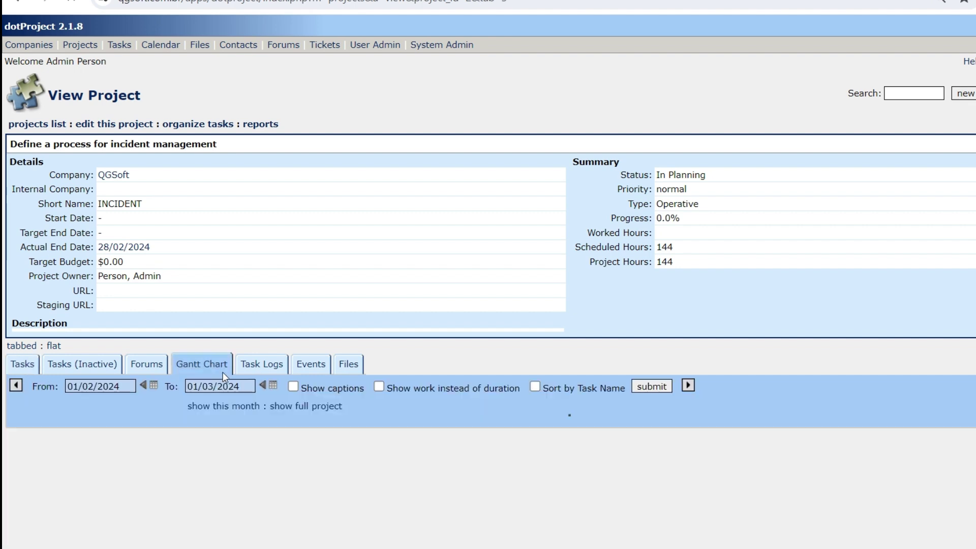
scroll(430, 420, down, 1)
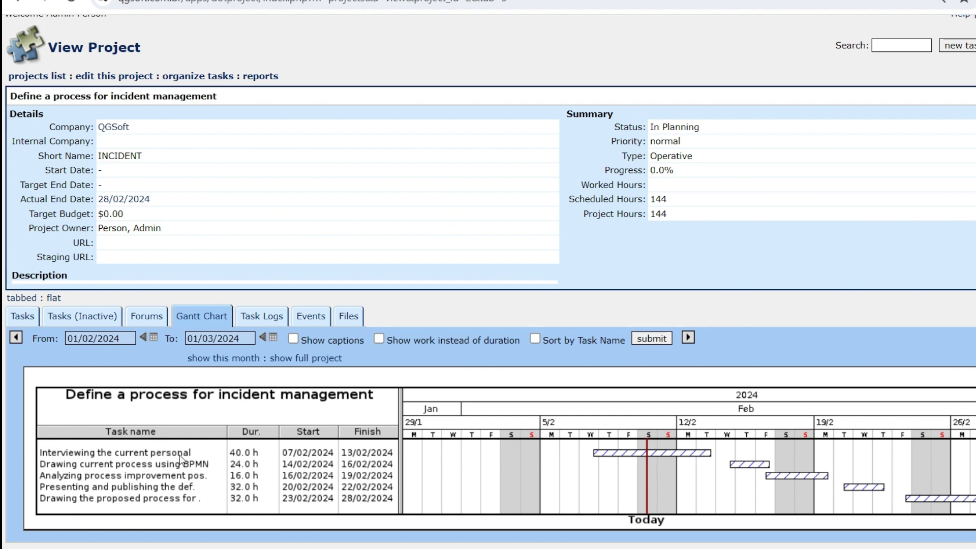
- Edit 'Drawing current process using BPMN' to add 'Interviewing the current personal' as its prerequisite
click(23, 321)
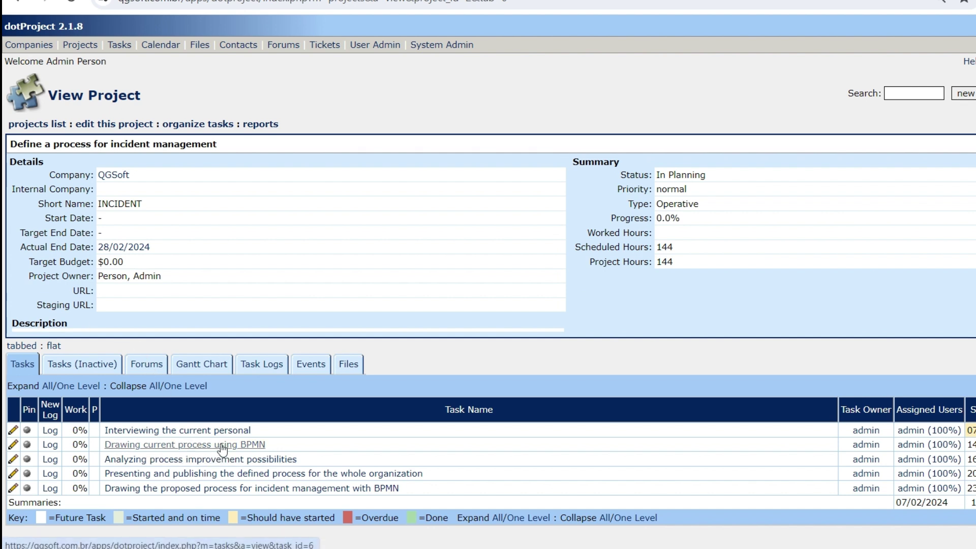
click(247, 445)
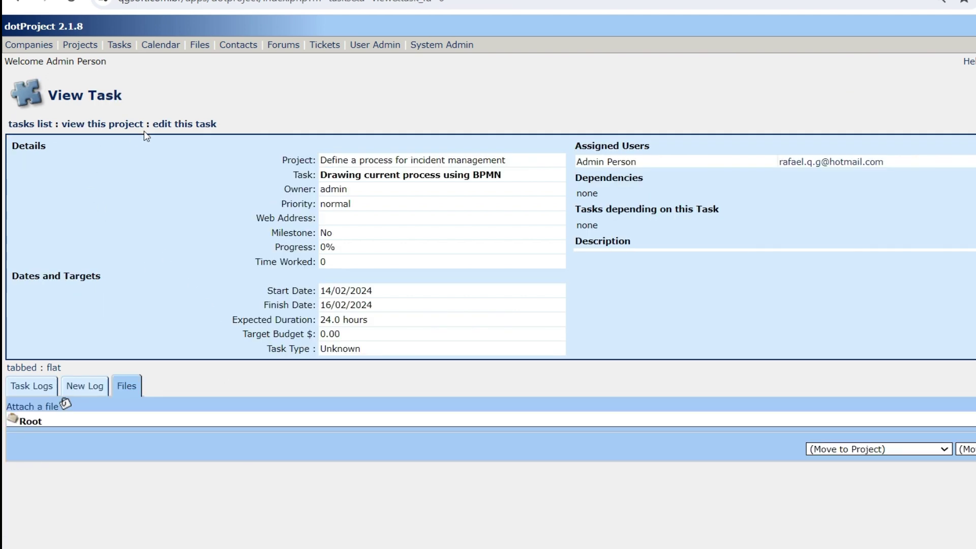
click(173, 125)
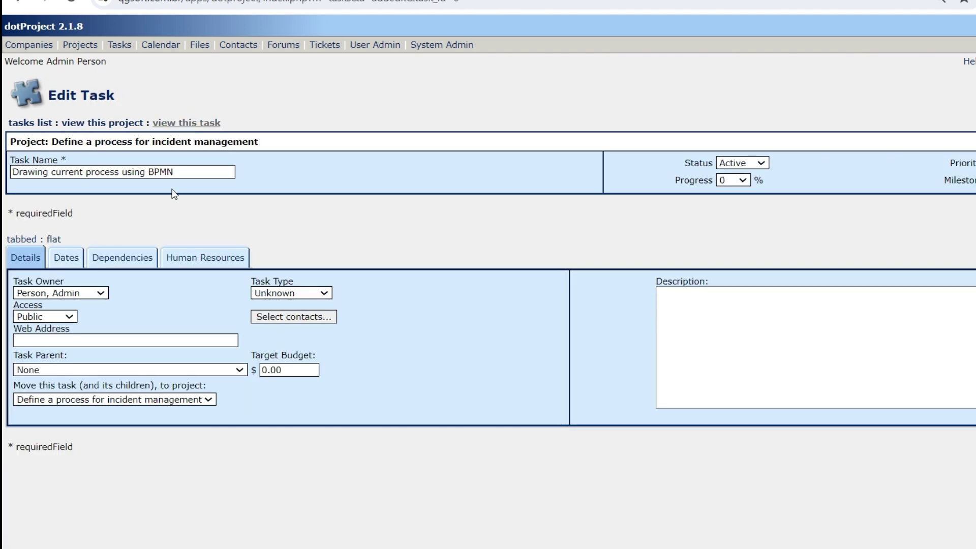
click(145, 258)
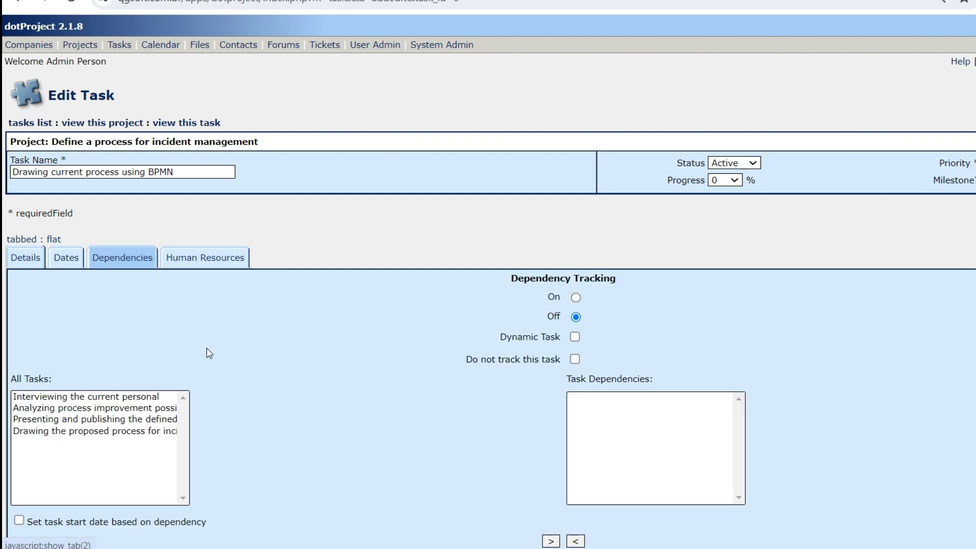
click(149, 399)
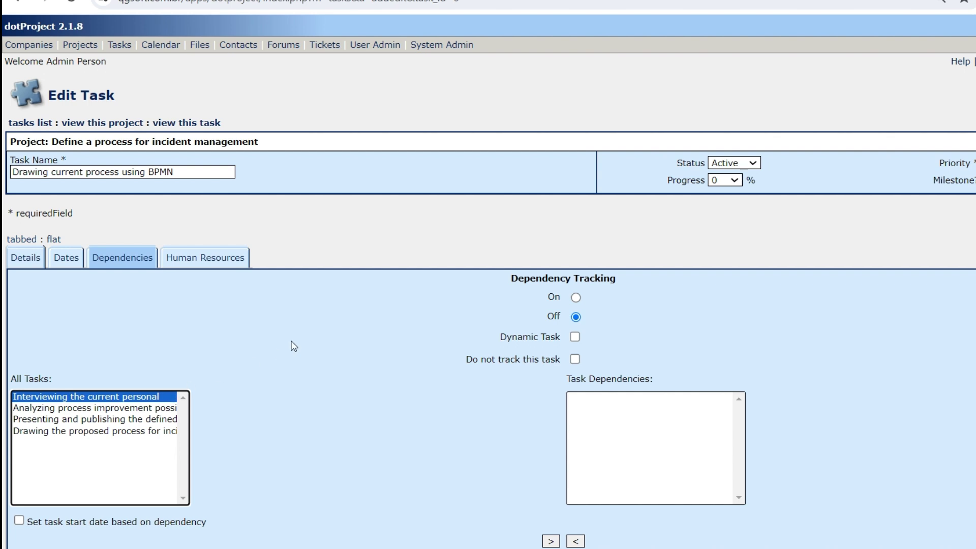
scroll(423, 385, down, 1)
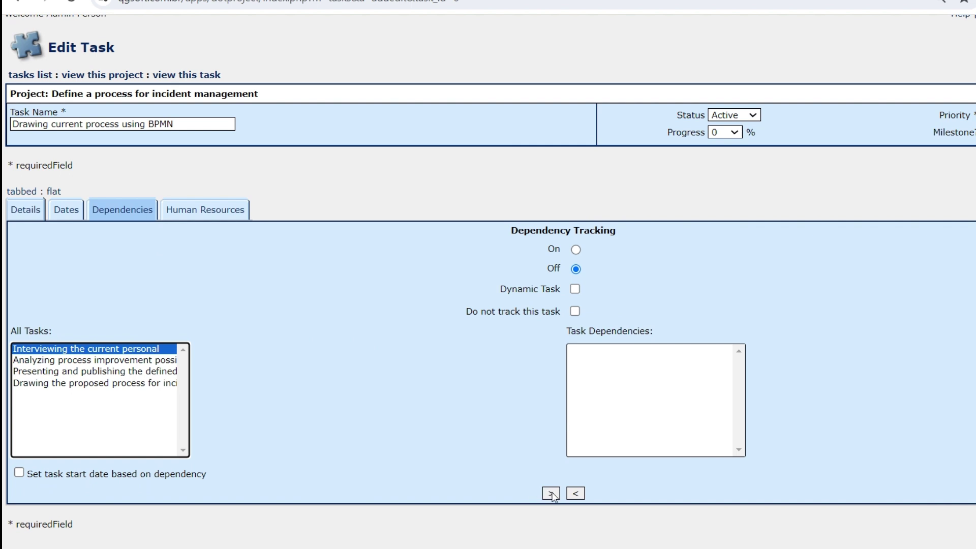
click(551, 494)
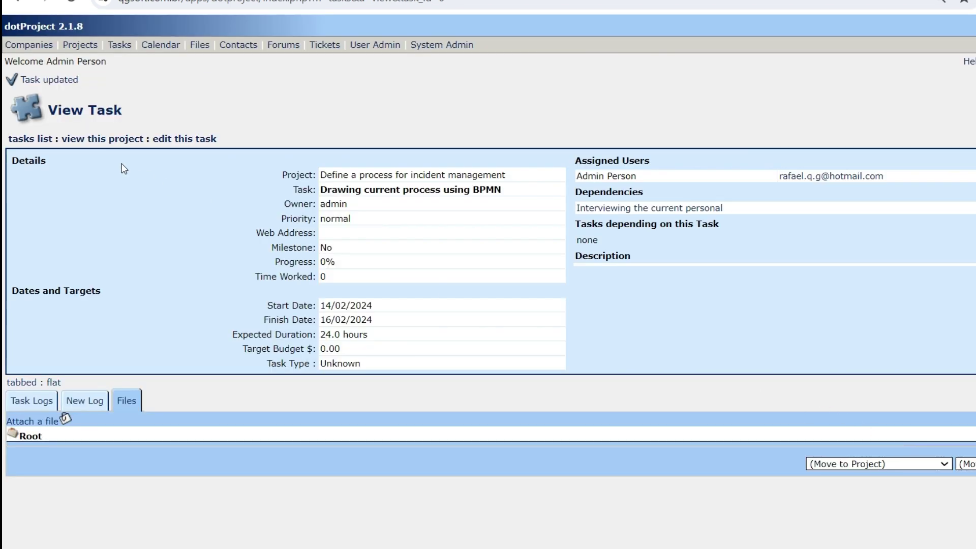
- Return to the project overview and scroll through its Gantt chart
click(80, 143)
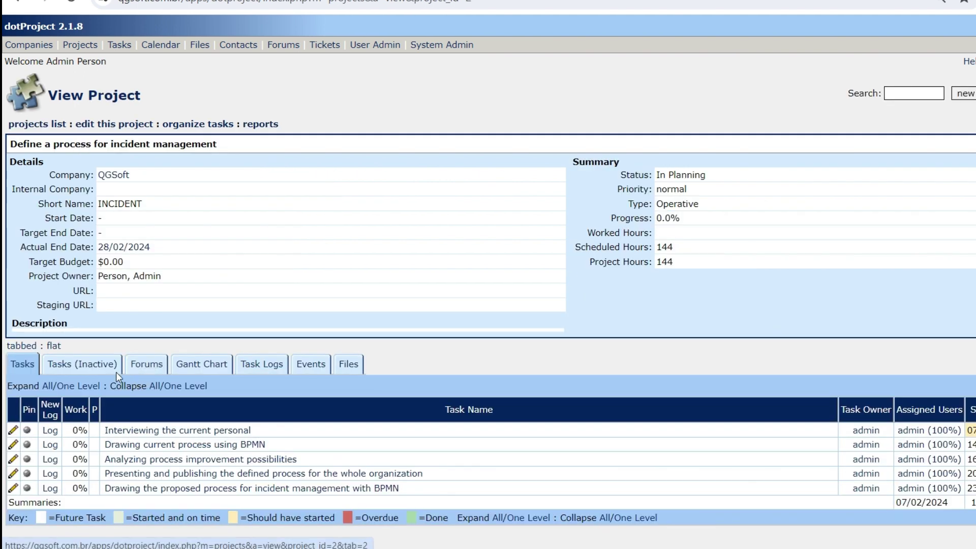
click(215, 370)
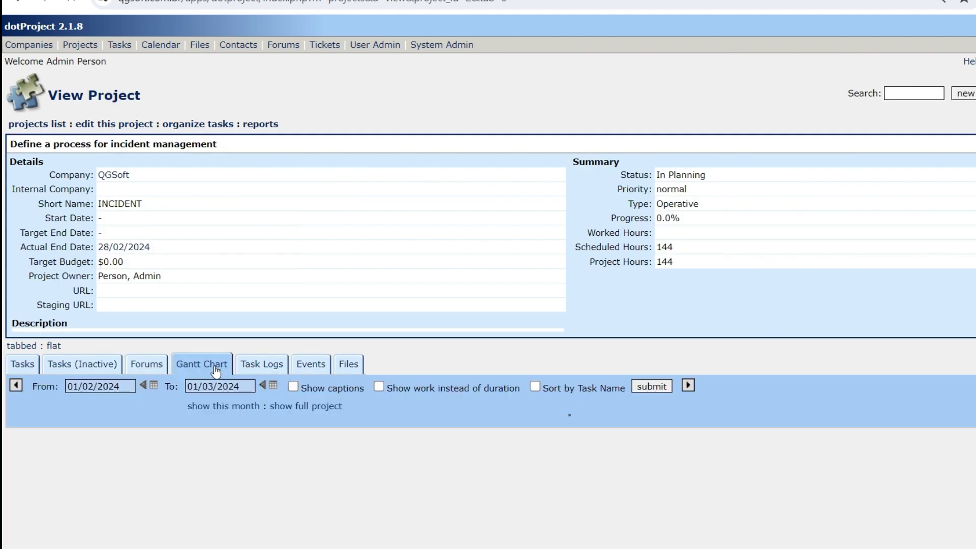
scroll(596, 379, down, 1)
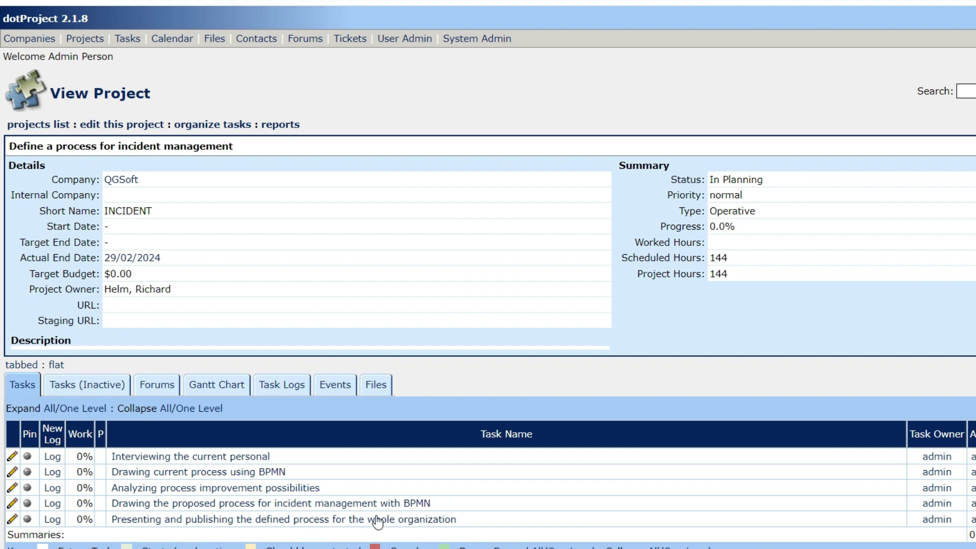
- In 'Interviewing the current personal', replace the current assignee with the first listed team member
click(245, 457)
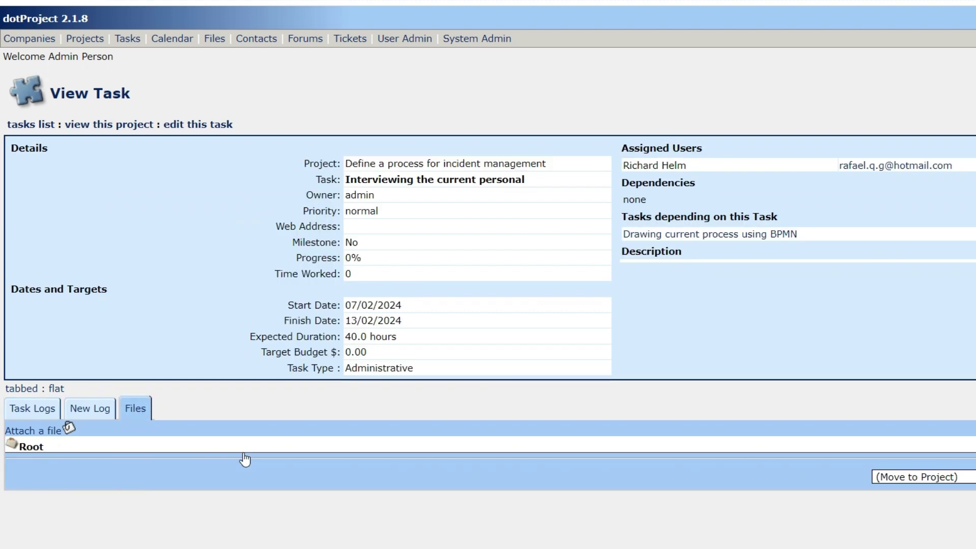
click(198, 127)
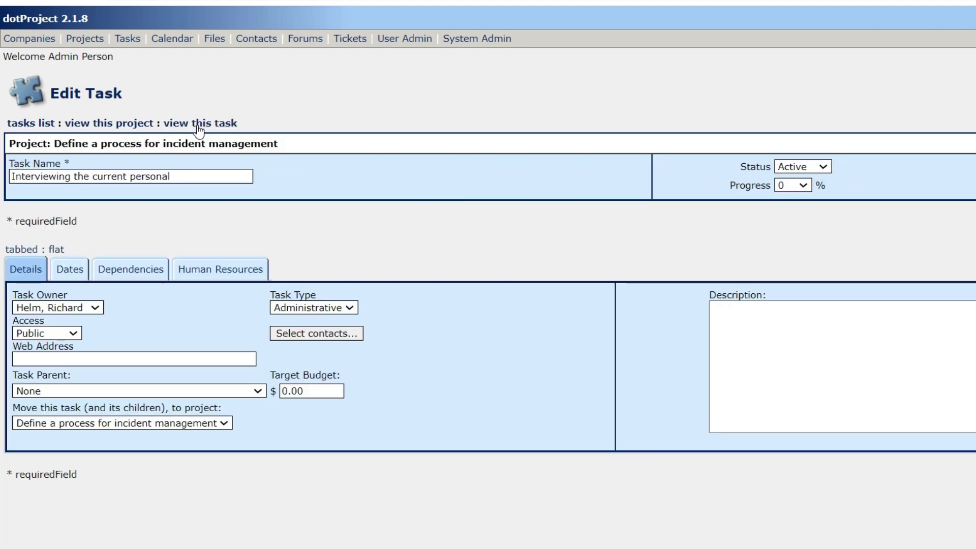
click(226, 273)
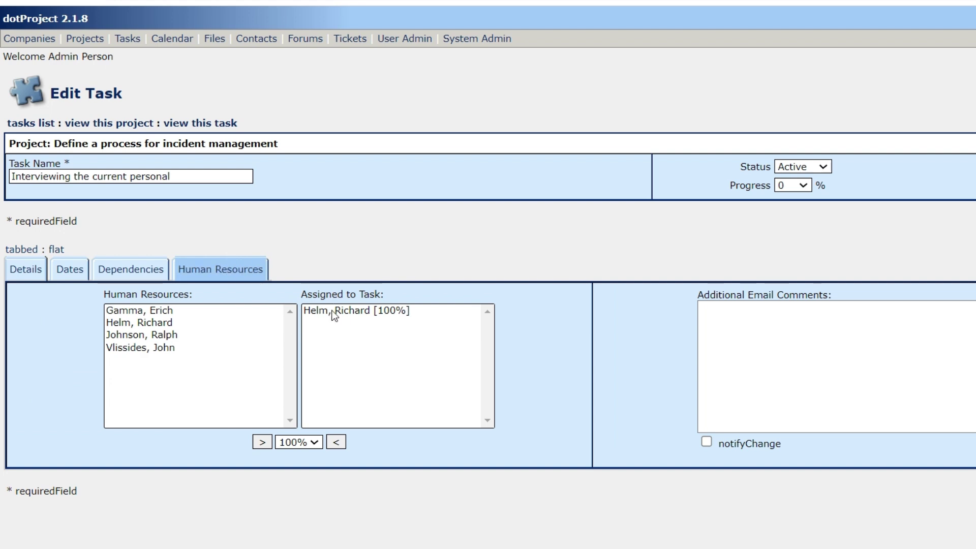
click(350, 309)
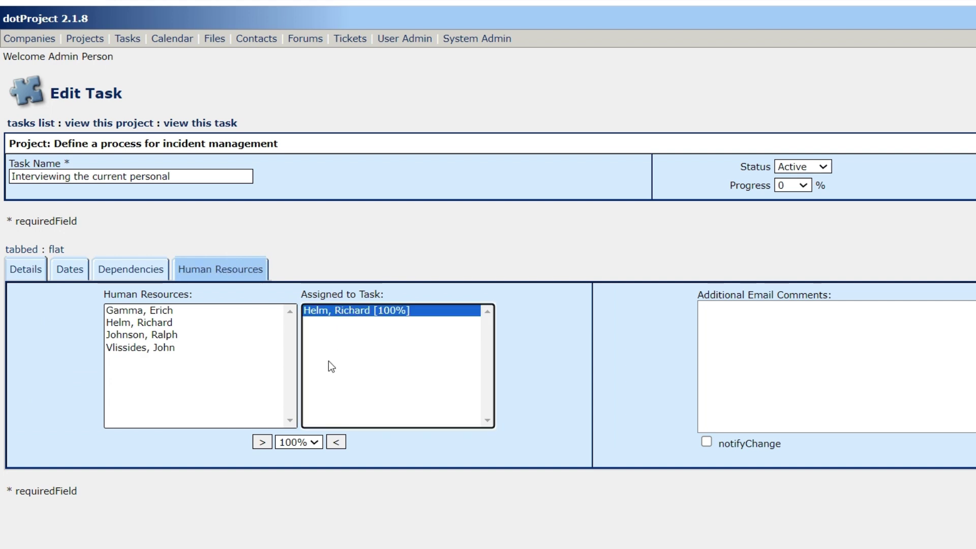
click(335, 442)
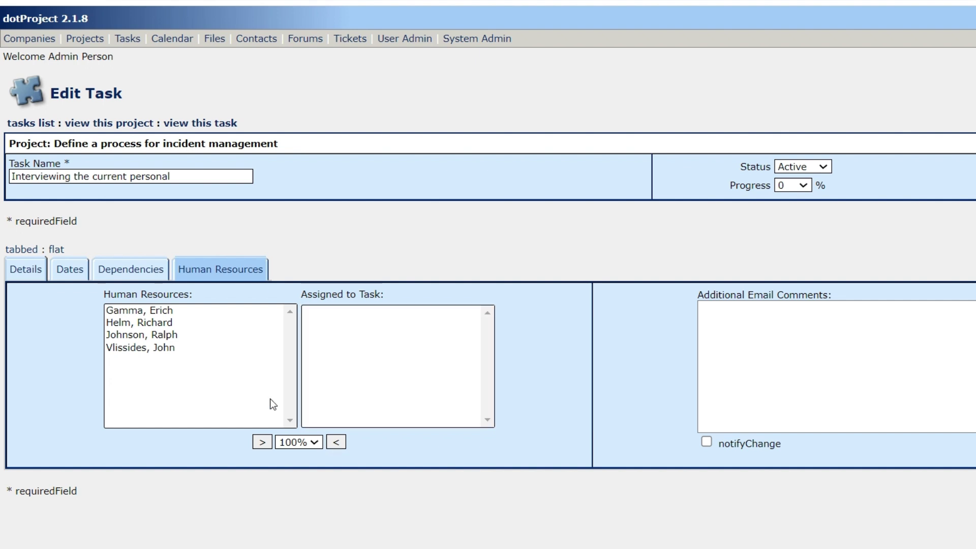
click(165, 311)
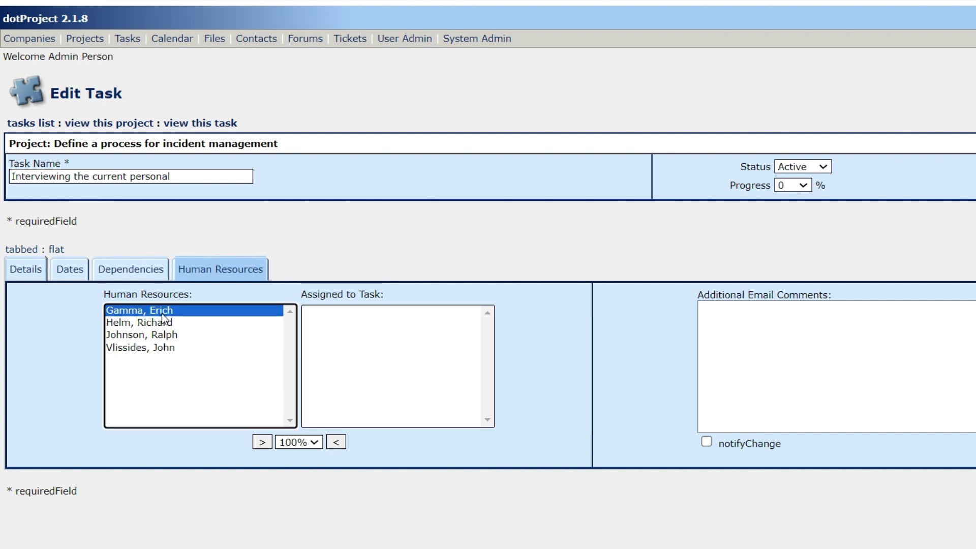
click(261, 442)
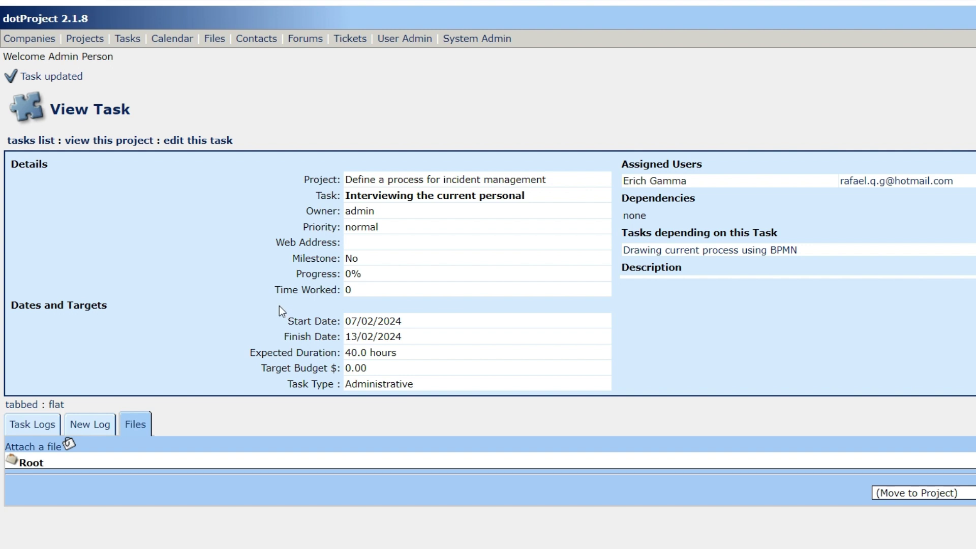
- Reopen 'Interviewing the current personal' for editing and check its Human Resources assignment
click(195, 142)
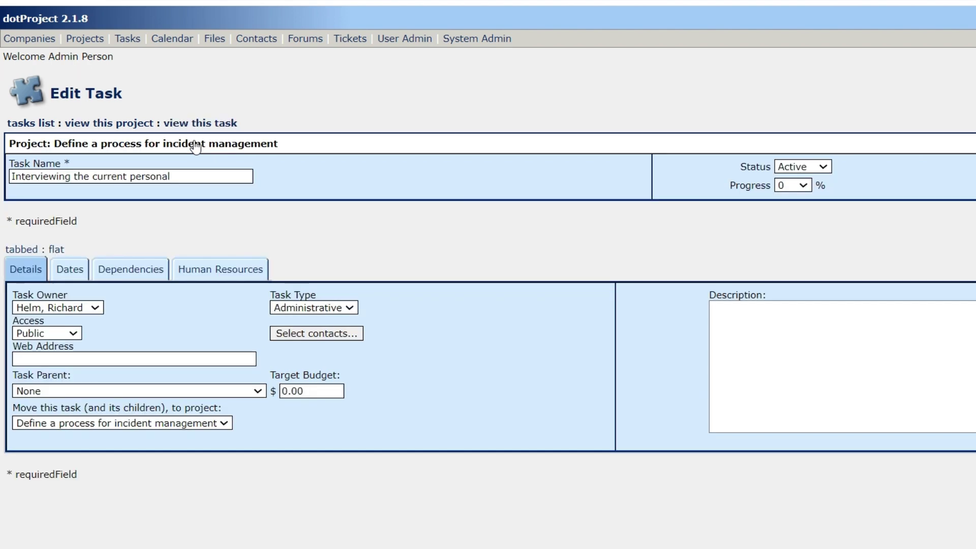
click(193, 275)
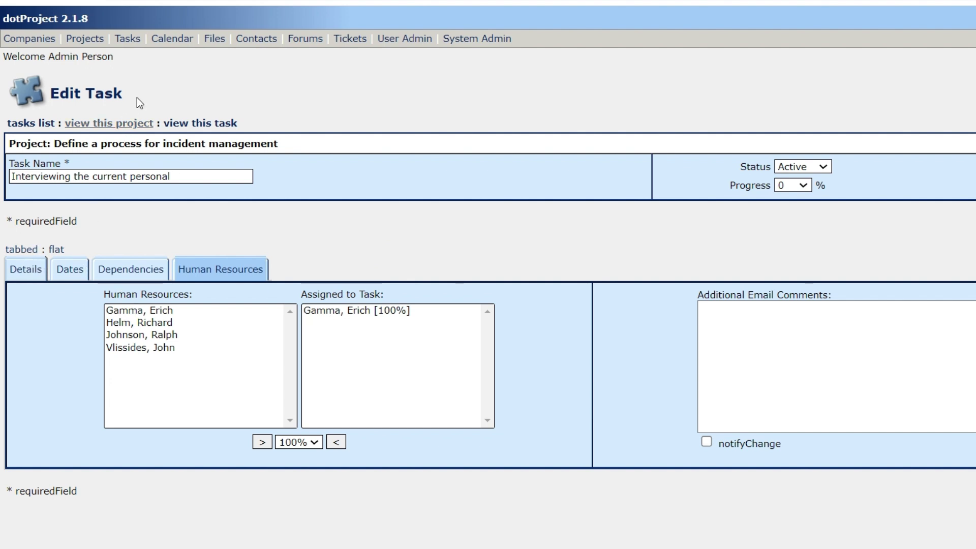
- Open the 'Drawing the proposed process for incident management with BPMN' task for editing
click(135, 41)
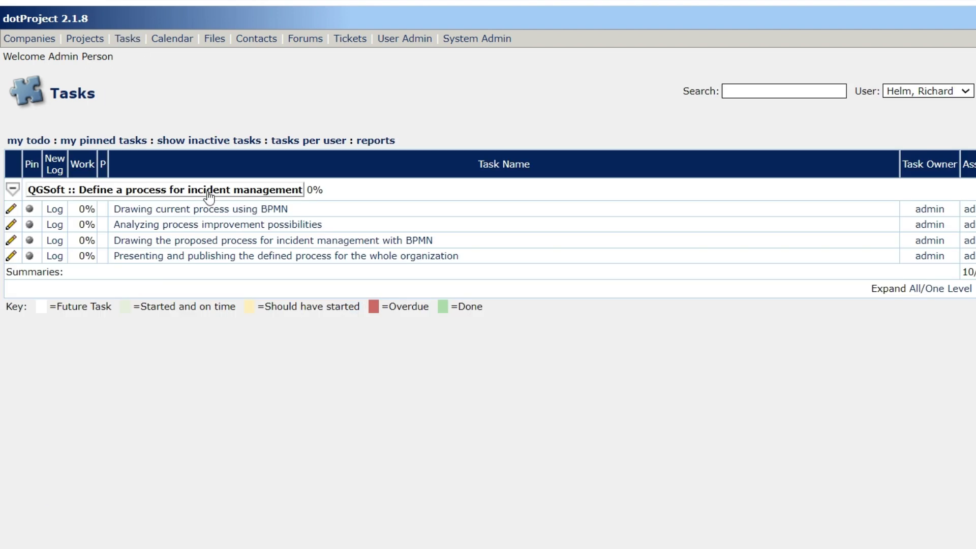
click(274, 241)
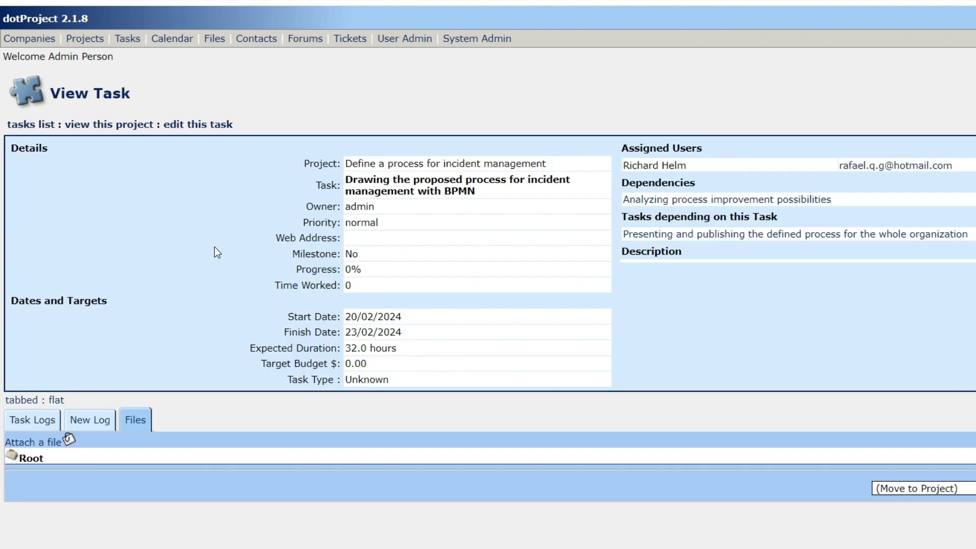
click(219, 126)
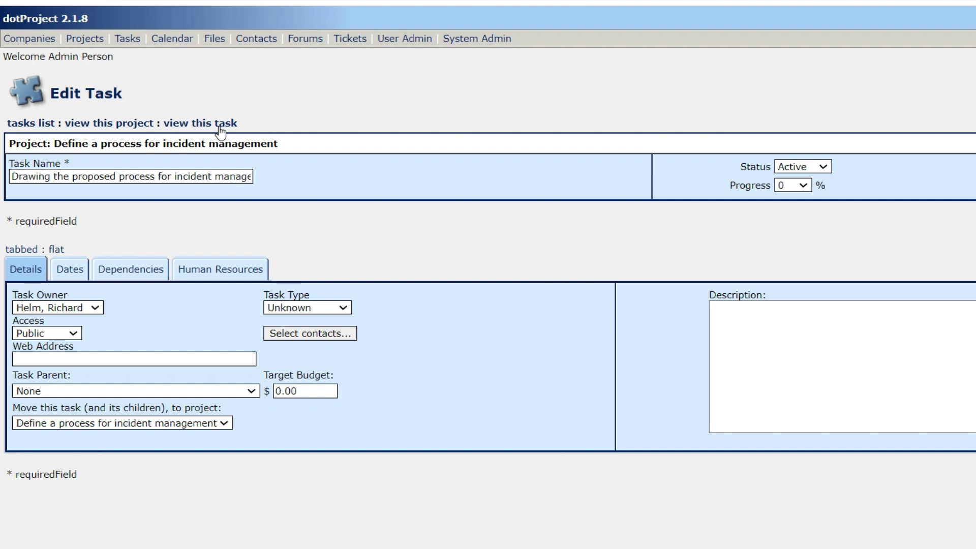
- Replace the task's current assignee with the last-listed team member and save it
click(199, 274)
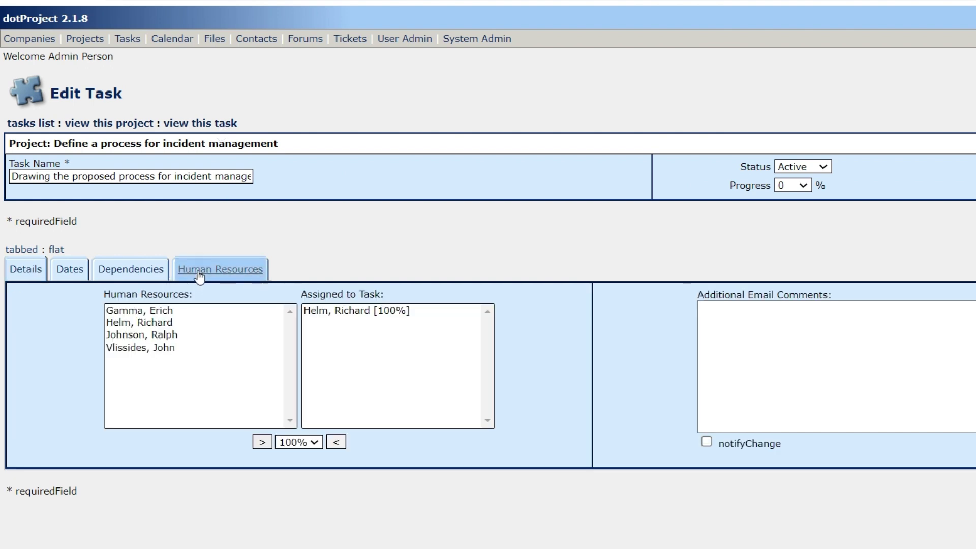
click(309, 313)
click(334, 442)
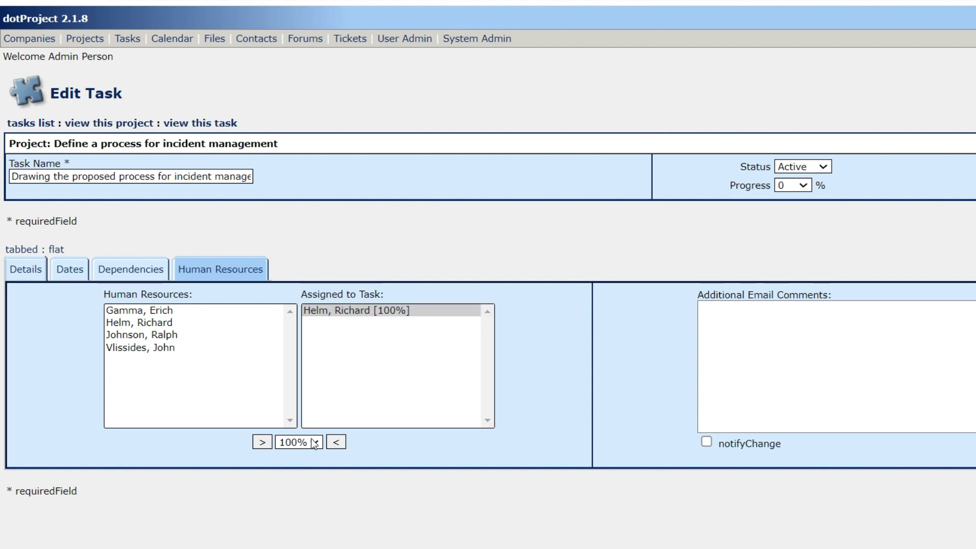
click(141, 347)
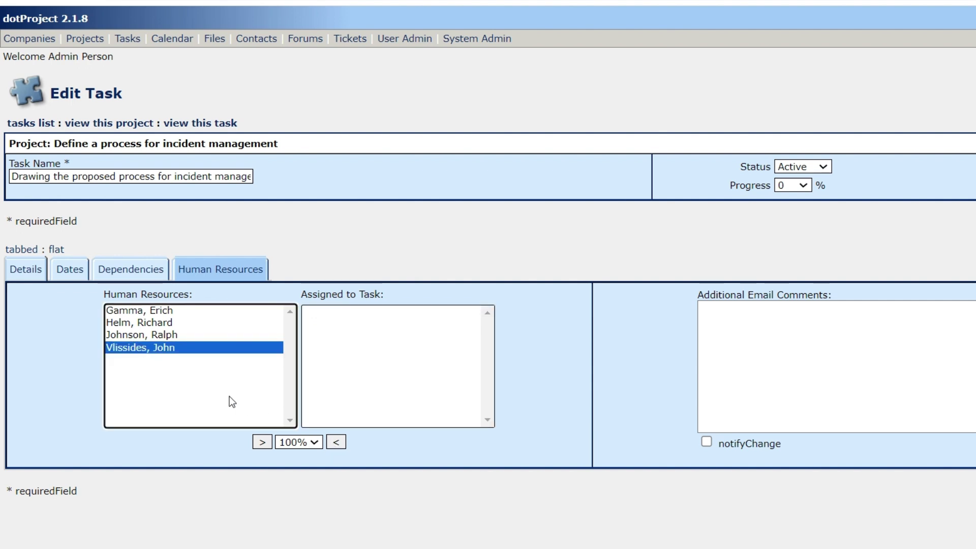
click(262, 442)
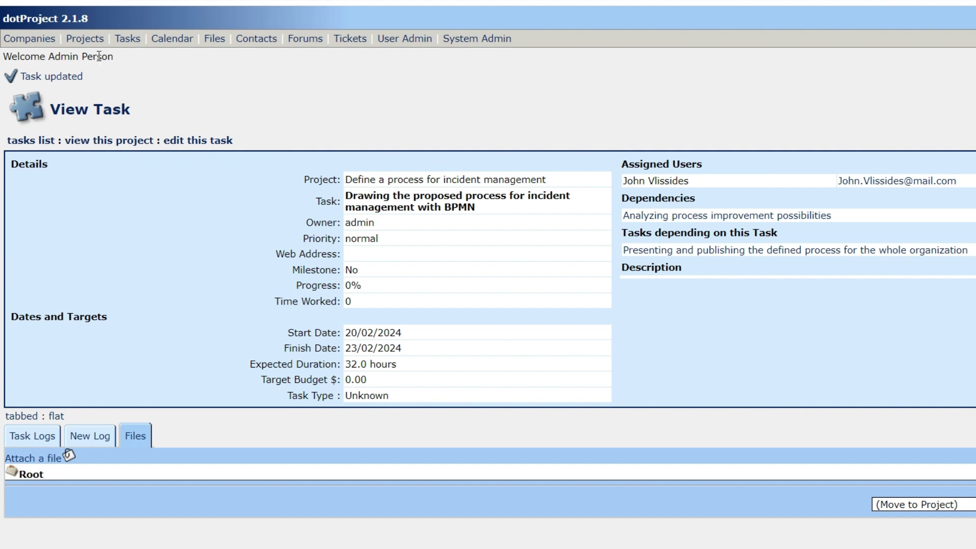
click(96, 37)
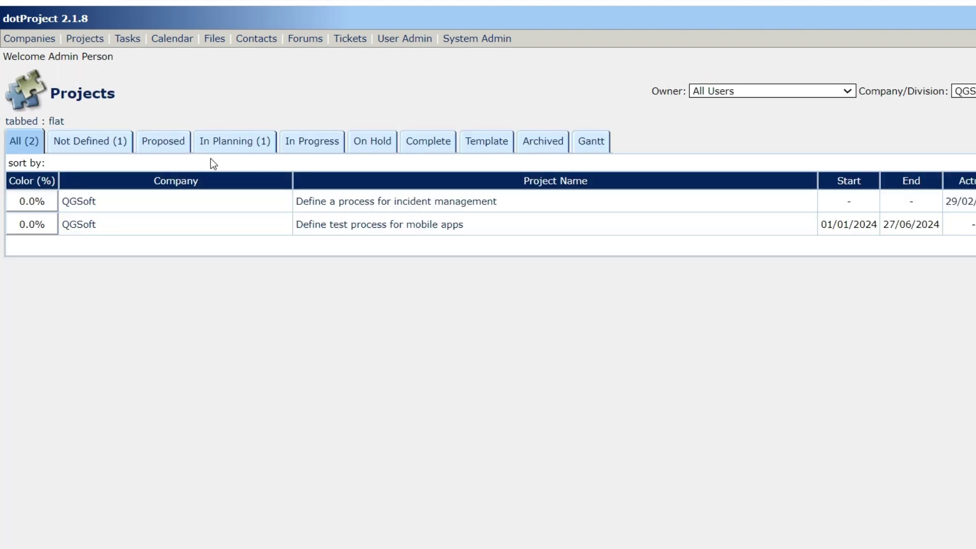
- Open the incident management project and view its Gantt chart
click(372, 202)
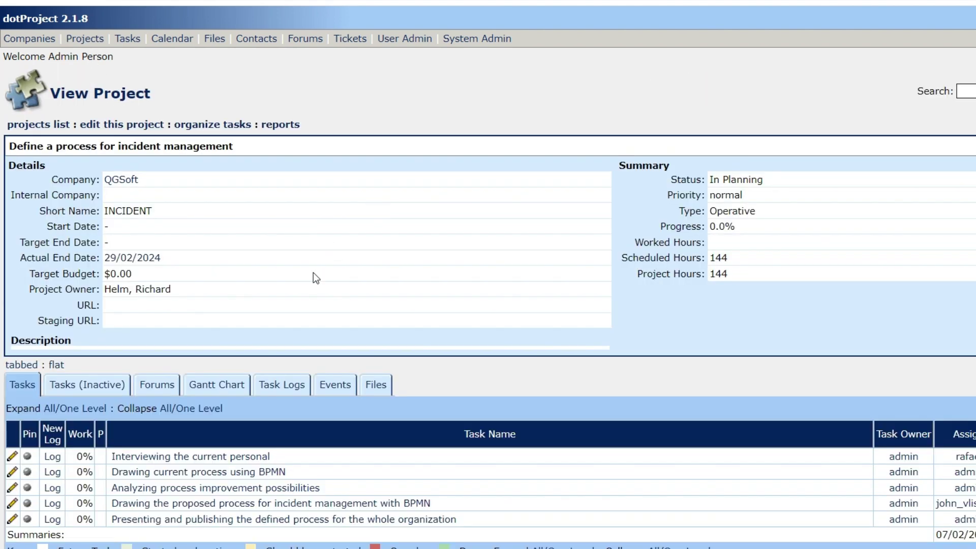
click(217, 386)
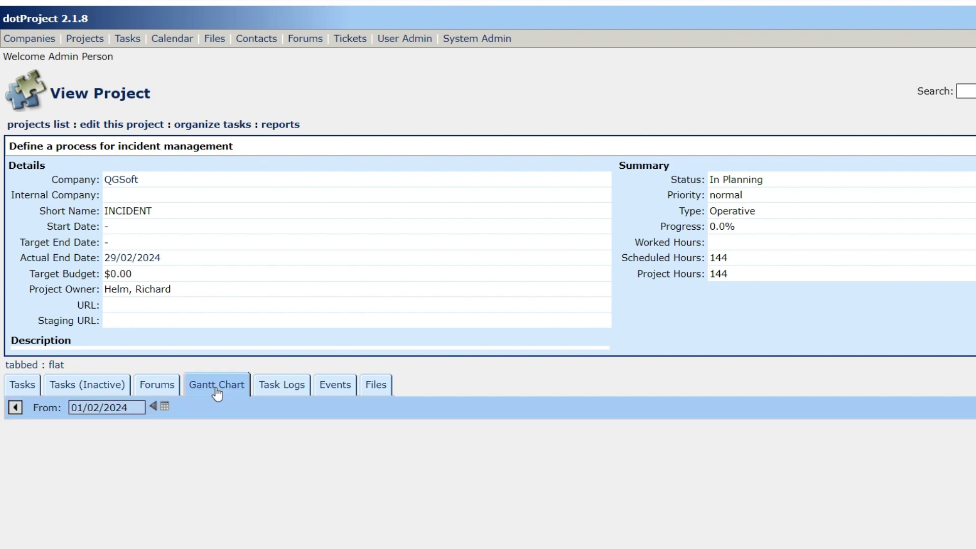
scroll(509, 437, down, 1)
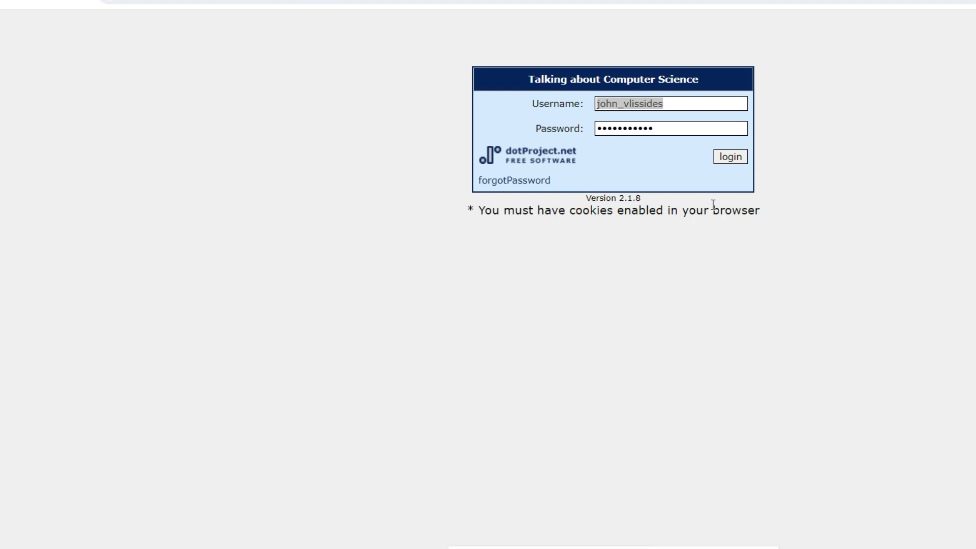
- Log in as the worker to see their Day View task list
click(728, 158)
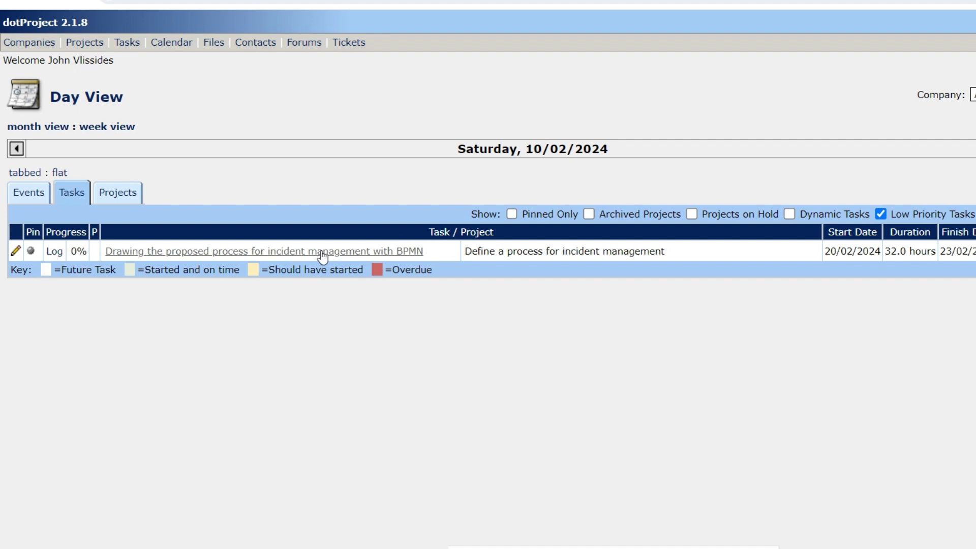
- Open the BPMN proposed-process task from the 20 February cell of the monthly calendar
click(181, 48)
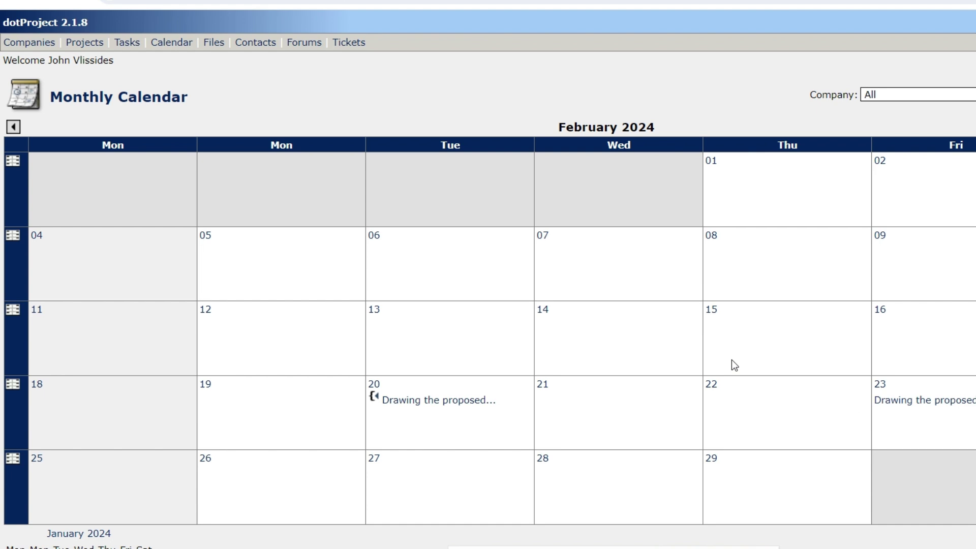
click(406, 402)
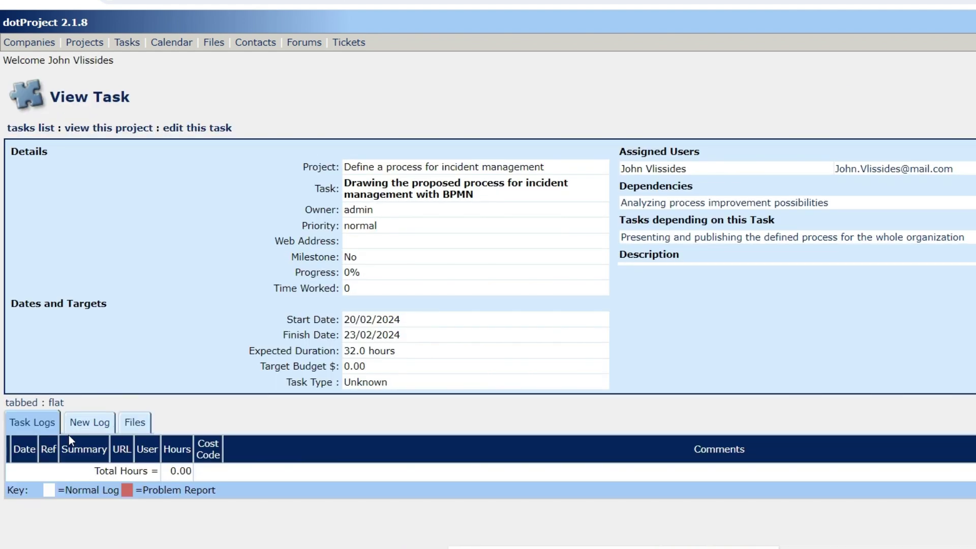